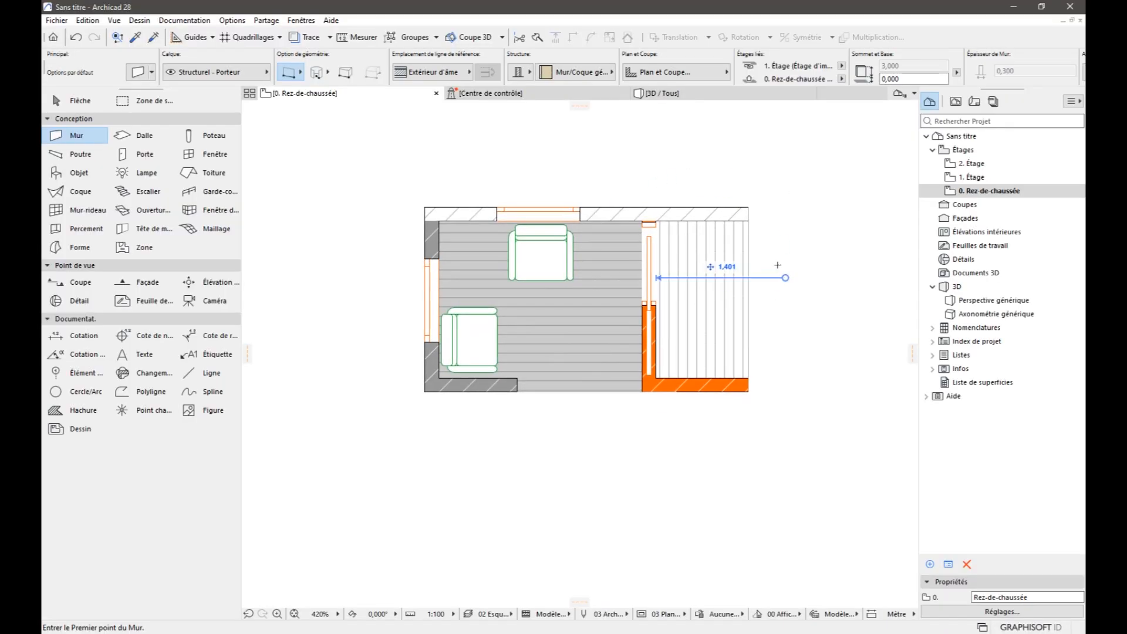
Examine the orange walls and their glazed door opening from several angles in the 3D view.
{"action": "scroll", "coordinate": [710, 185], "scroll_direction": "up", "scroll_amount": 1}
{"action": "middle_click_drag", "start_coordinate": [716, 178], "coordinate": [714, 201]}
{"action": "mouse_move", "coordinate": [725, 98]}
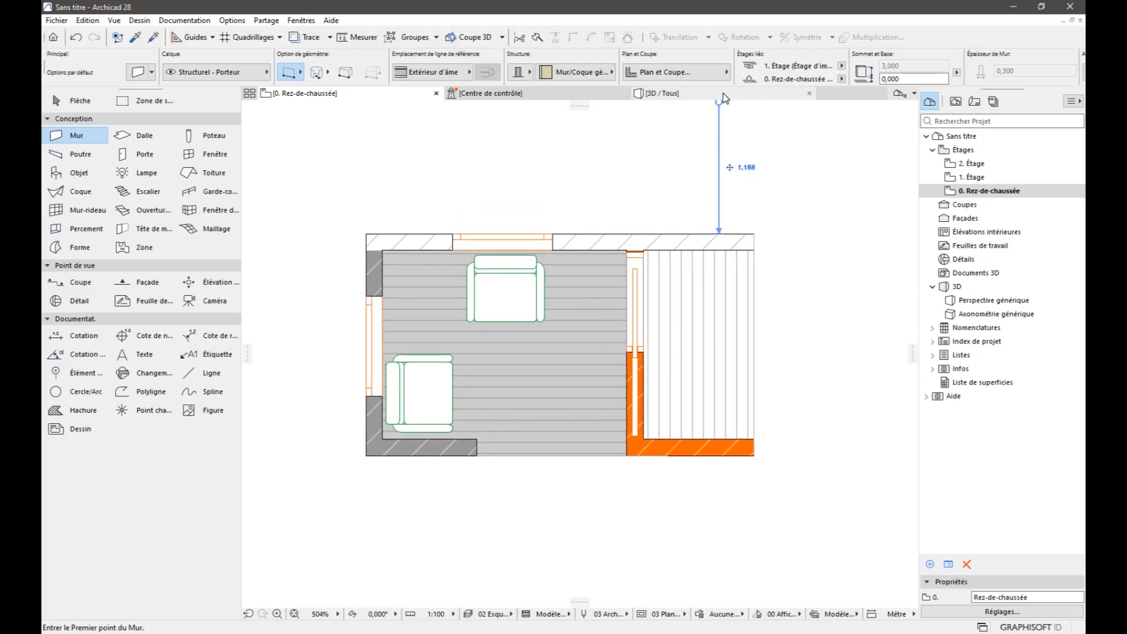
{"action": "left_click", "coordinate": [723, 94]}
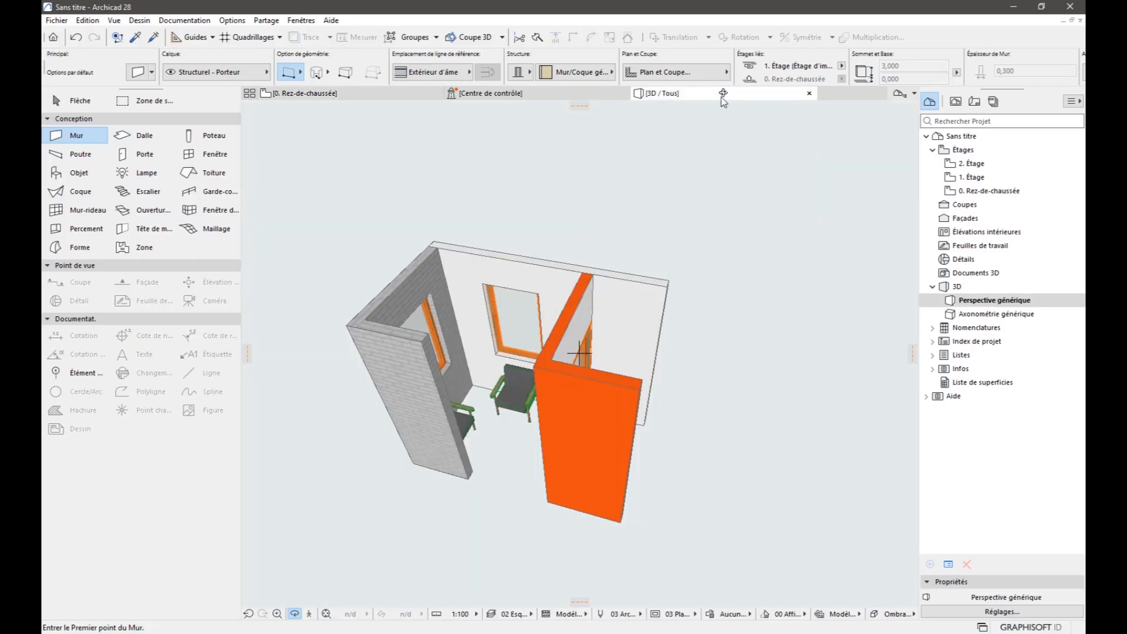
{"action": "left_click_drag", "start_coordinate": [682, 379], "coordinate": [560, 369]}
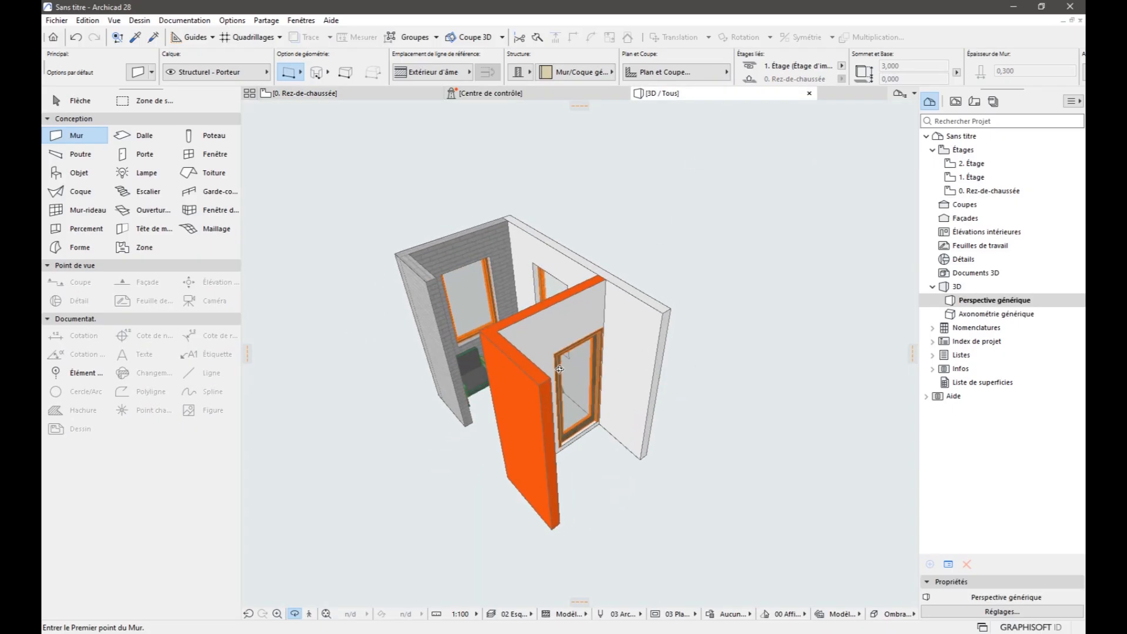
{"action": "mouse_move", "coordinate": [648, 366]}
{"action": "left_mouse_down"}
{"action": "mouse_move", "coordinate": [576, 360]}
{"action": "mouse_move", "coordinate": [578, 345]}
{"action": "left_mouse_up"}
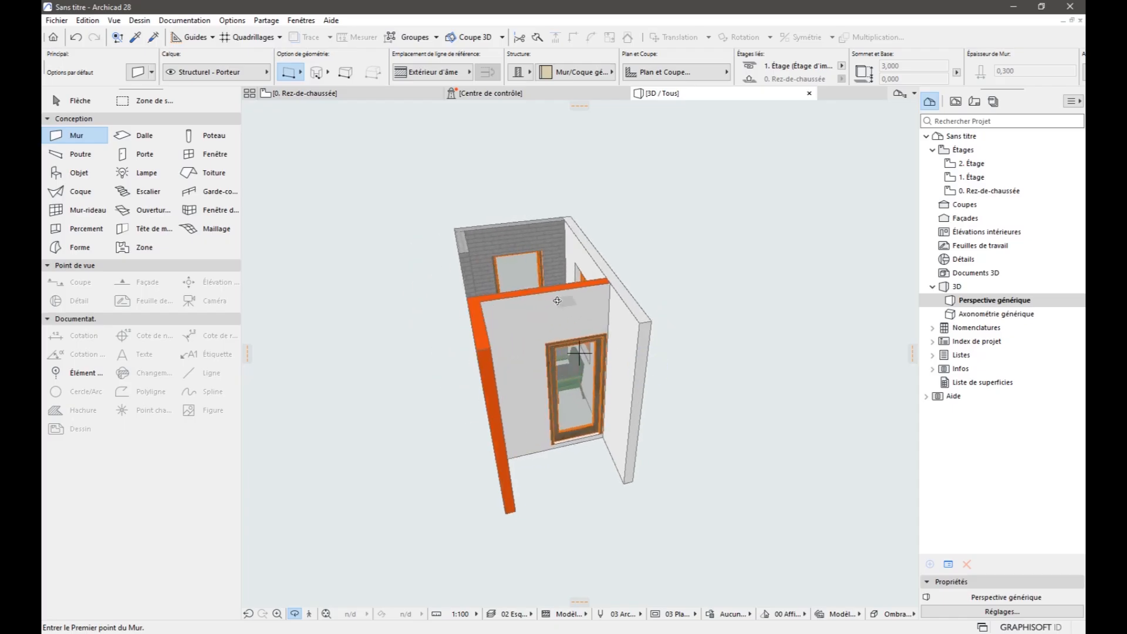
{"action": "mouse_move", "coordinate": [526, 237]}
{"action": "left_mouse_down"}
{"action": "mouse_move", "coordinate": [554, 374]}
{"action": "mouse_move", "coordinate": [538, 333]}
{"action": "left_mouse_up"}
{"action": "mouse_move", "coordinate": [546, 402]}
{"action": "left_mouse_down"}
{"action": "mouse_move", "coordinate": [444, 375]}
{"action": "mouse_move", "coordinate": [496, 334]}
{"action": "mouse_move", "coordinate": [483, 322]}
{"action": "left_mouse_up"}
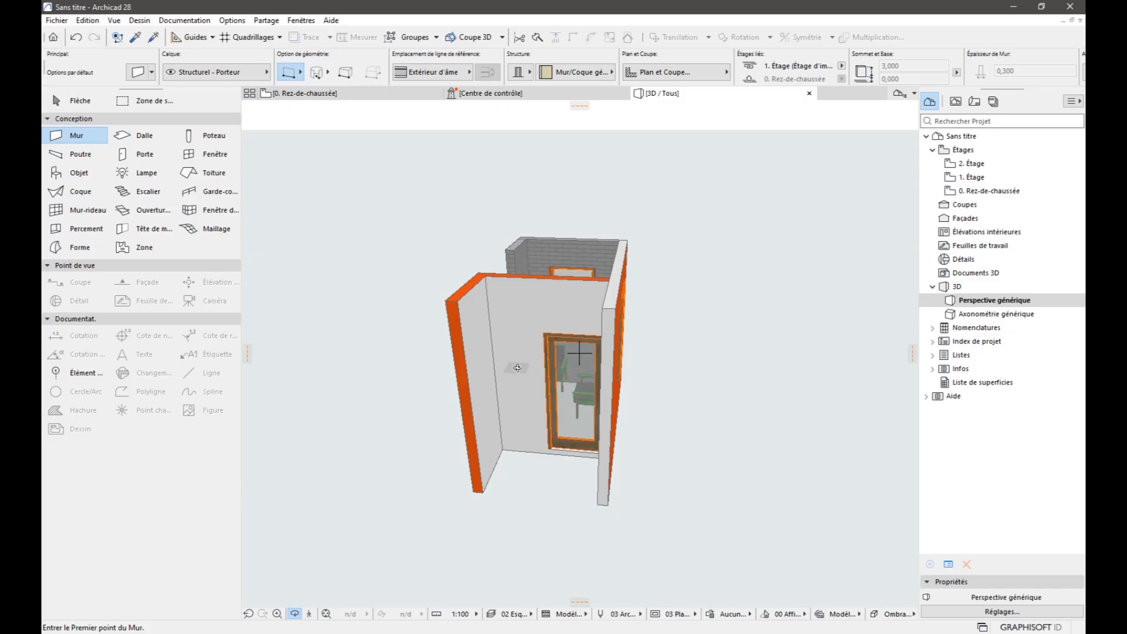
{"action": "left_click_drag", "start_coordinate": [502, 364], "coordinate": [490, 373]}
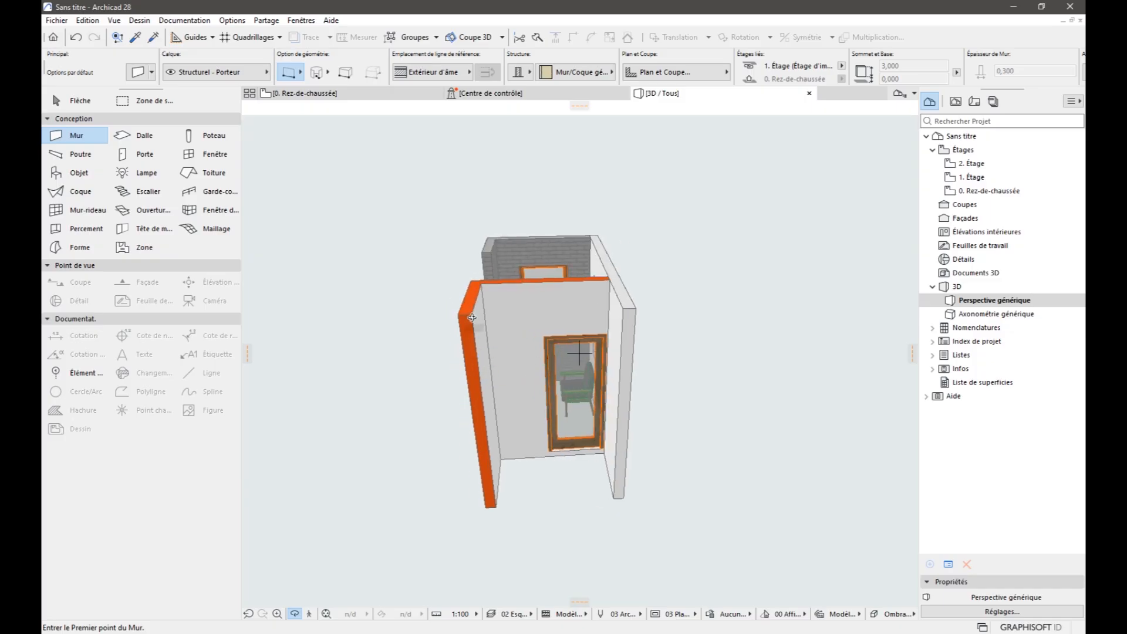
{"action": "mouse_move", "coordinate": [488, 369]}
{"action": "left_mouse_down"}
{"action": "mouse_move", "coordinate": [525, 393]}
{"action": "mouse_move", "coordinate": [541, 442]}
{"action": "mouse_move", "coordinate": [583, 432]}
{"action": "mouse_move", "coordinate": [587, 404]}
{"action": "mouse_move", "coordinate": [486, 394]}
{"action": "left_mouse_up"}
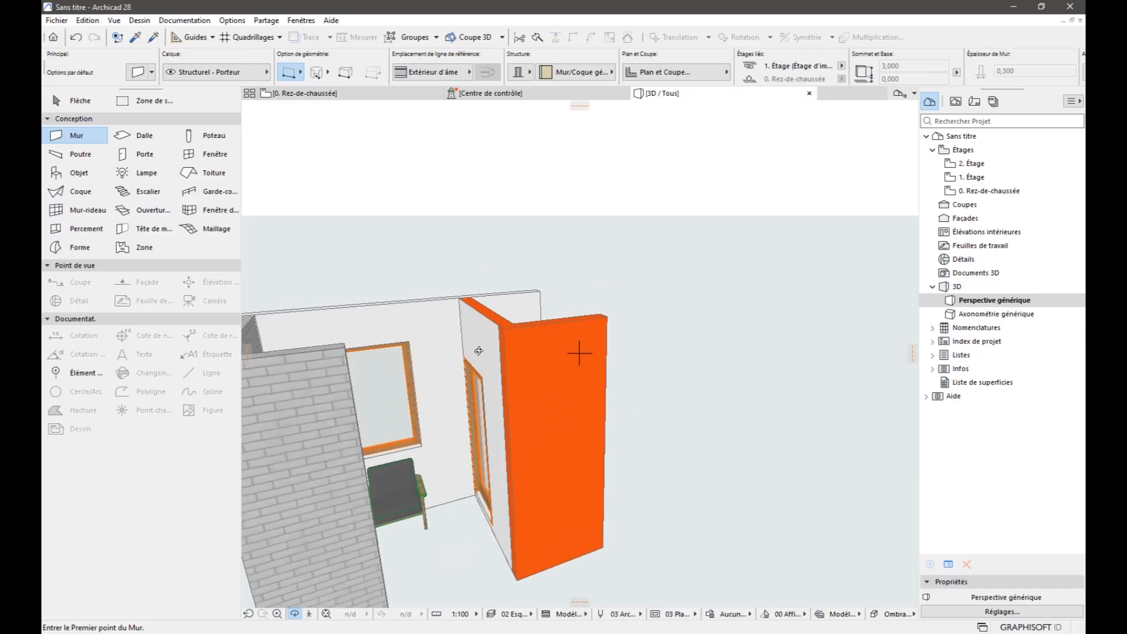
Examine the grey brick walls and the window openings up close in the 3D model.
{"action": "left_click_drag", "start_coordinate": [518, 355], "coordinate": [476, 254]}
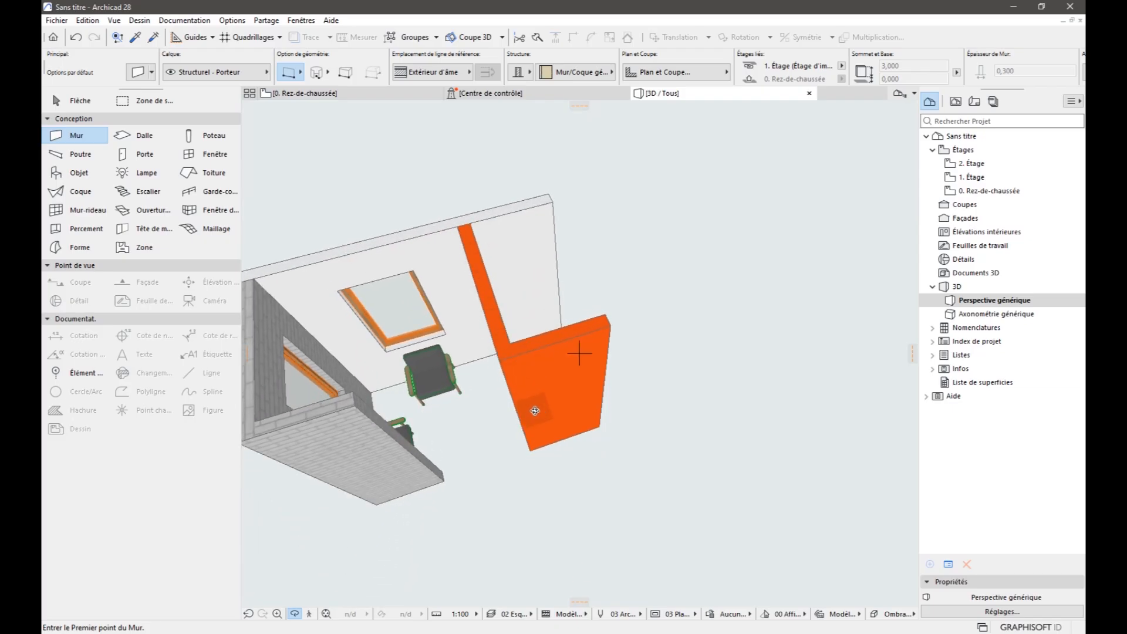
{"action": "left_click_drag", "start_coordinate": [535, 420], "coordinate": [546, 374]}
{"action": "left_click_drag", "start_coordinate": [396, 332], "coordinate": [515, 357]}
{"action": "left_click_drag", "start_coordinate": [406, 412], "coordinate": [673, 411]}
{"action": "scroll", "coordinate": [644, 403], "scroll_direction": "up", "scroll_amount": 2}
{"action": "middle_click_drag", "start_coordinate": [673, 411], "coordinate": [545, 386]}
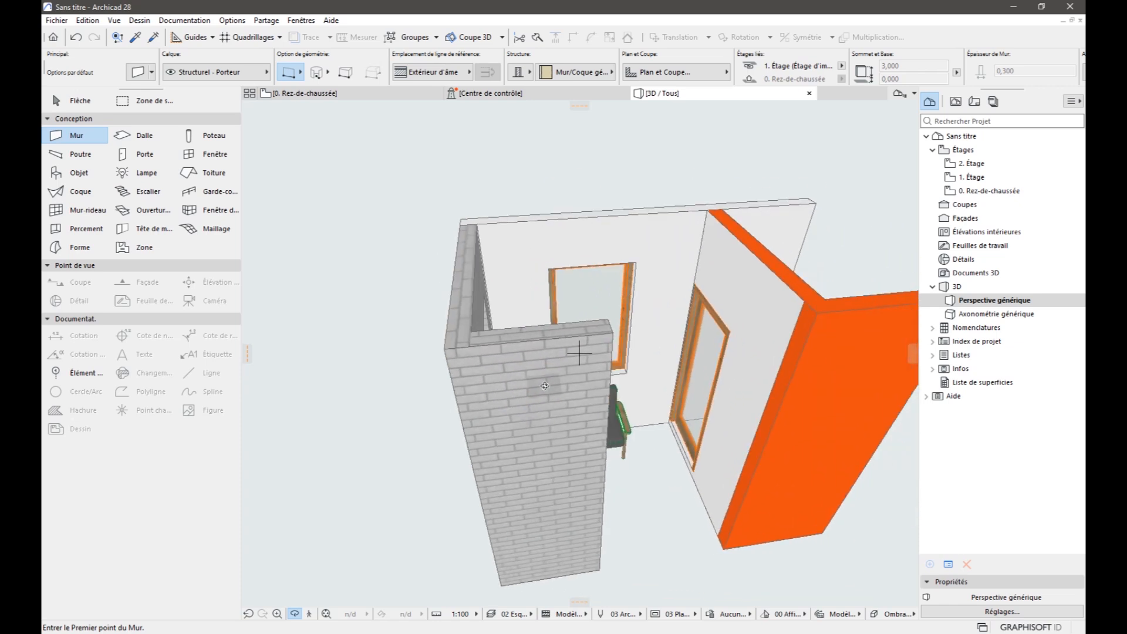
{"action": "left_click_drag", "start_coordinate": [544, 386], "coordinate": [499, 367]}
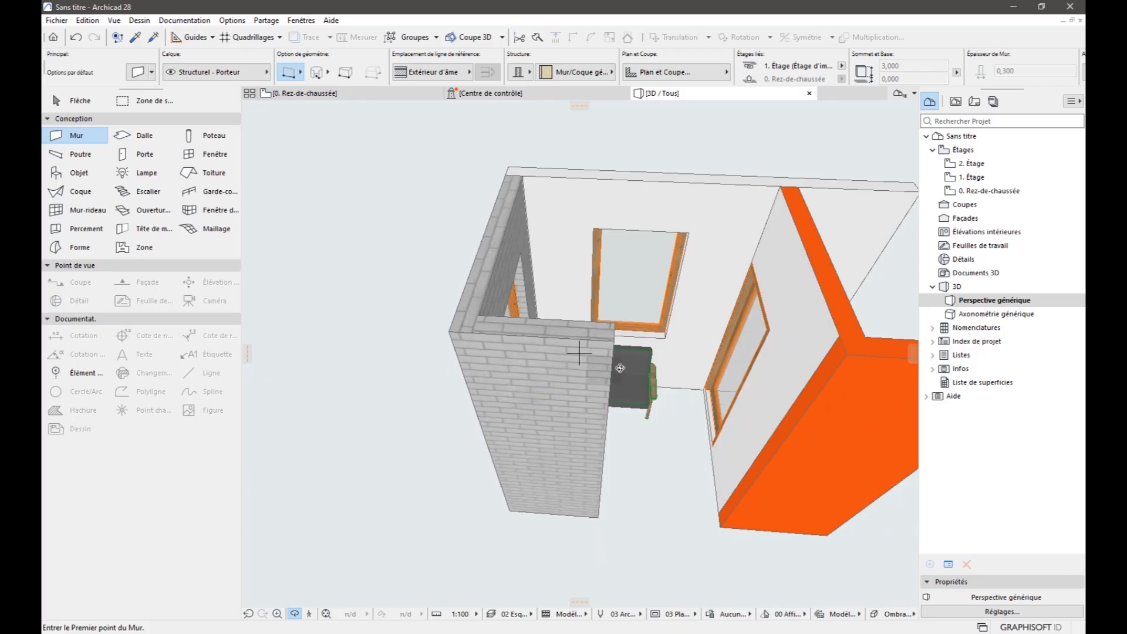
{"action": "left_click_drag", "start_coordinate": [583, 388], "coordinate": [547, 376]}
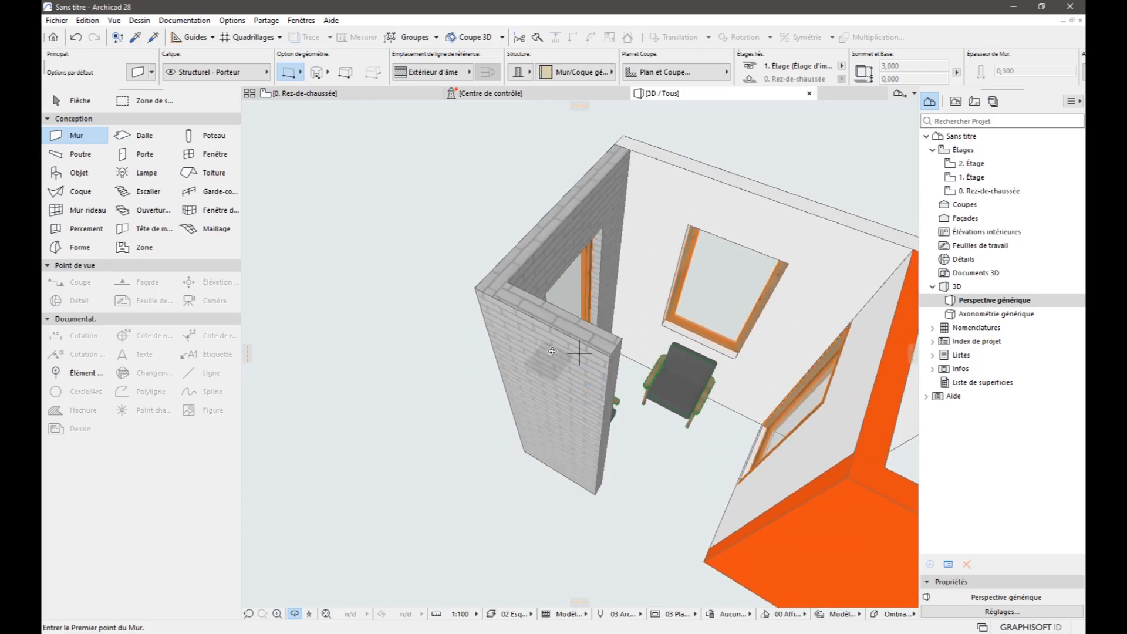
{"action": "scroll", "coordinate": [552, 344], "scroll_direction": "up", "scroll_amount": 5}
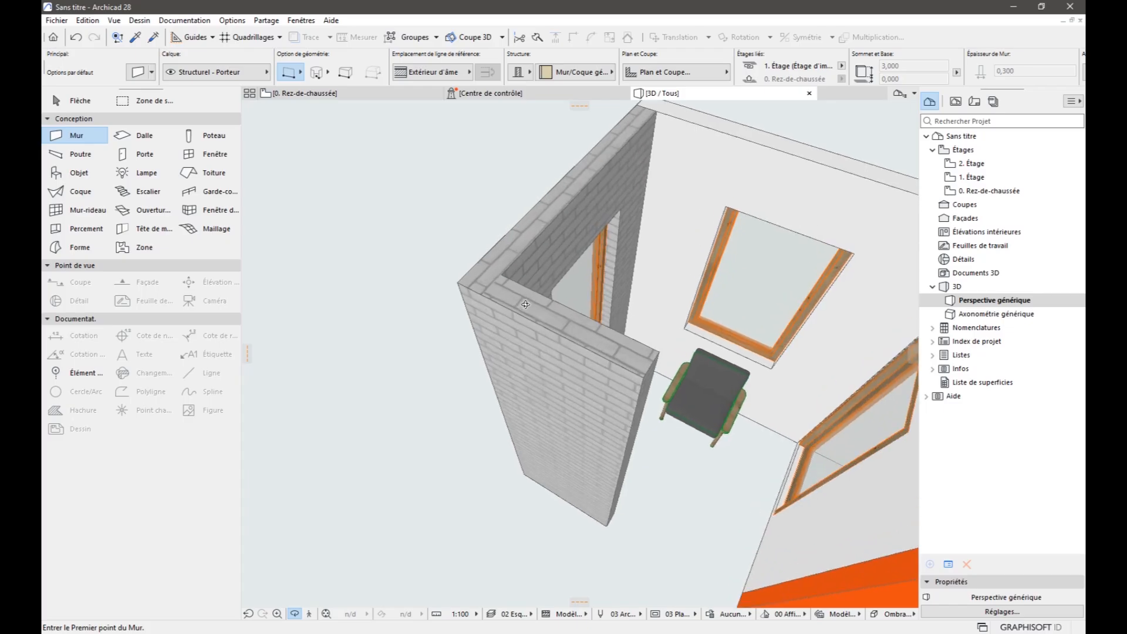
Draw a vertical Mur/Coque générique wall about 1.1 m long beside the room in the ground-floor plan and check it in 3D.
{"action": "left_click", "coordinate": [390, 93]}
{"action": "scroll", "coordinate": [531, 308], "scroll_direction": "down", "scroll_amount": 4}
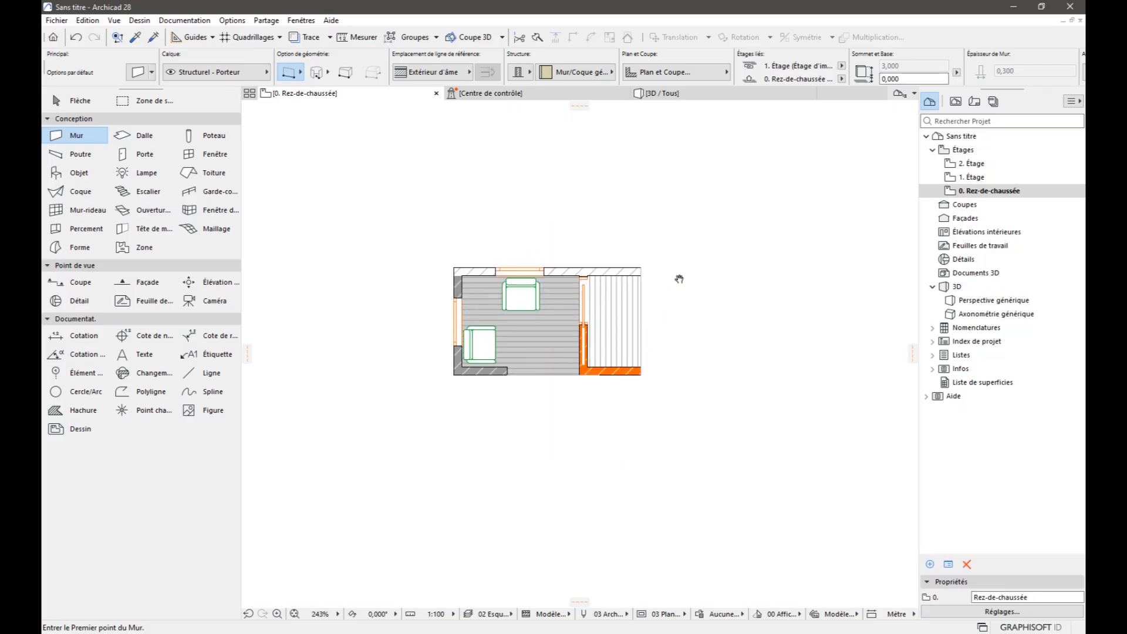
{"action": "middle_click_drag", "start_coordinate": [680, 279], "coordinate": [586, 262]}
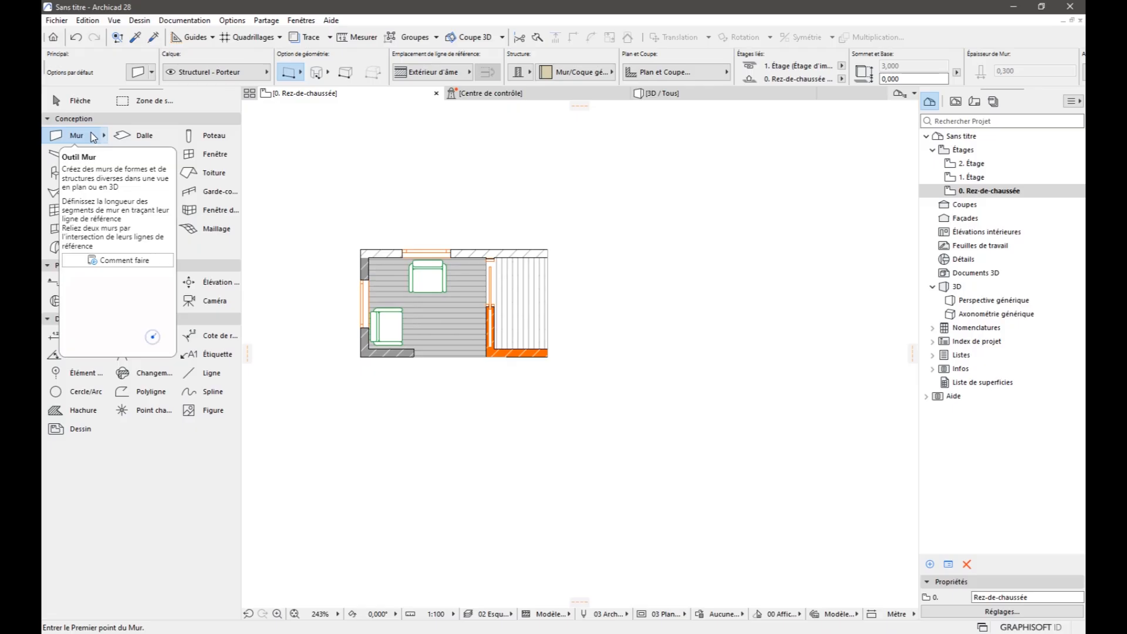
{"action": "left_click", "coordinate": [673, 210]}
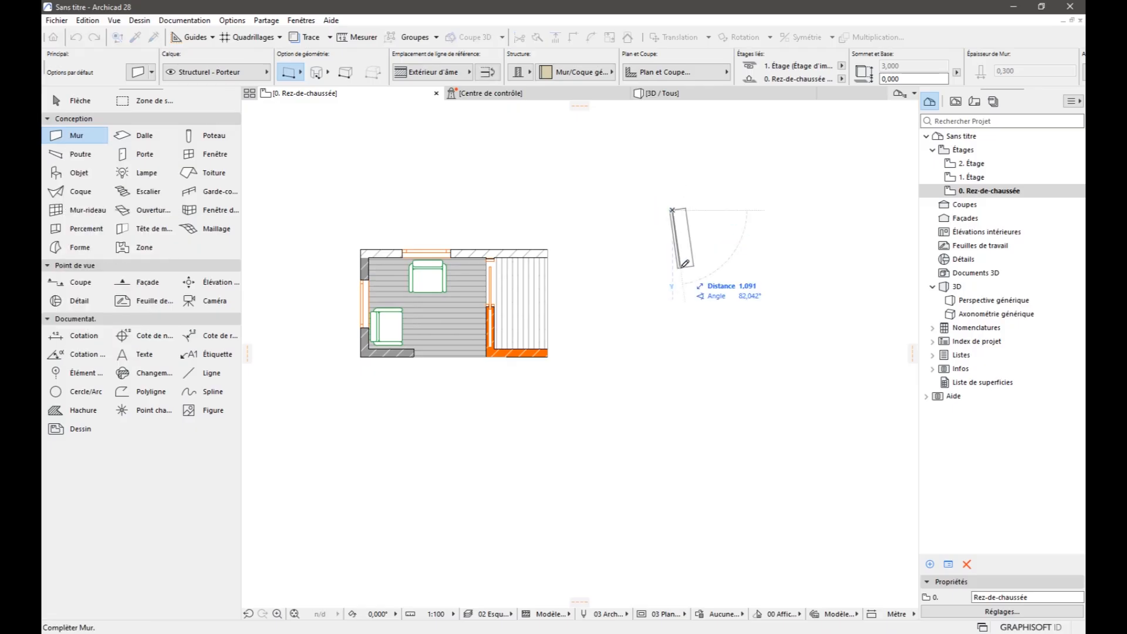
{"action": "left_click", "coordinate": [677, 255]}
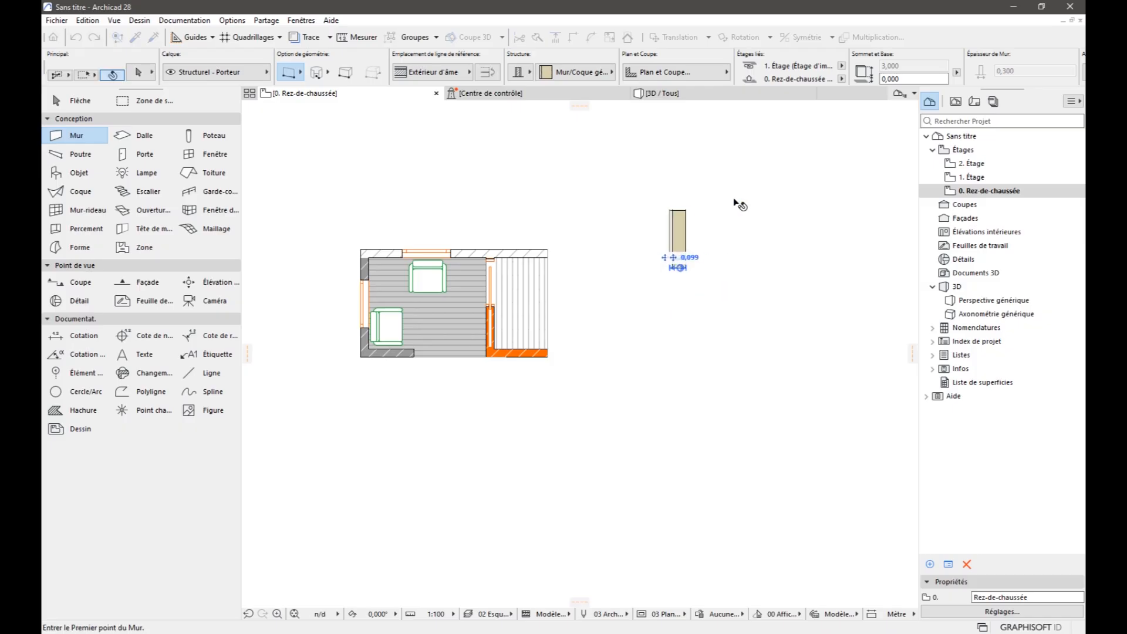
{"action": "left_click", "coordinate": [688, 96]}
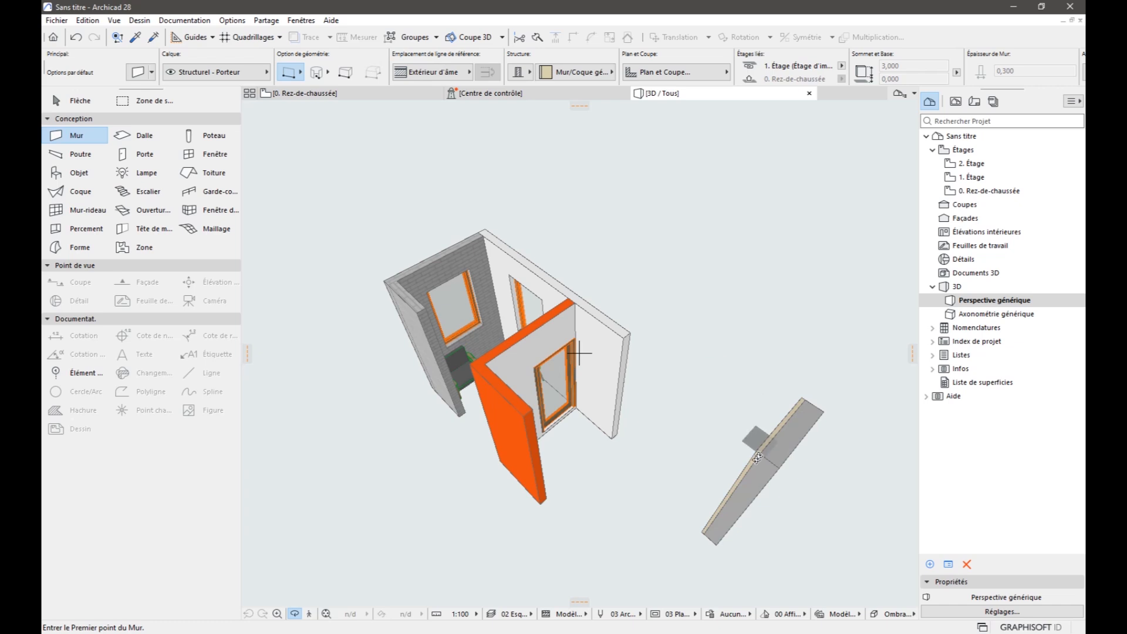
{"action": "left_click_drag", "start_coordinate": [644, 536], "coordinate": [656, 364]}
{"action": "key", "text": "F2"}
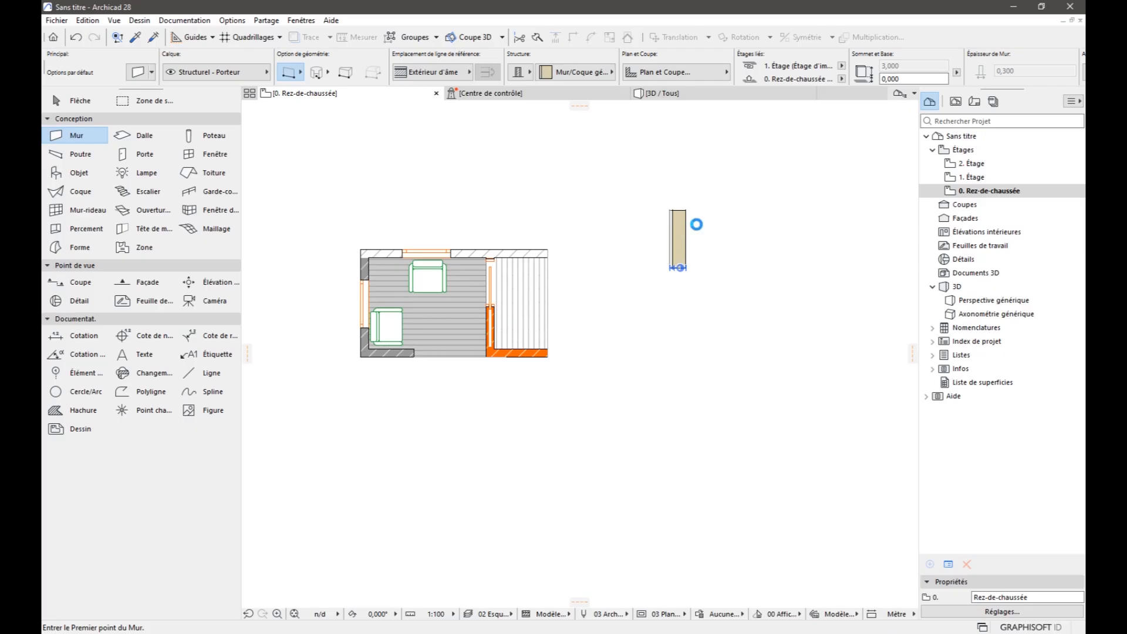
Switch the wall structure to the basic type in GÉNÉRIQUE - STRUCTUREL and draw a second vertical wall beside the composite one.
{"action": "scroll", "coordinate": [697, 224], "scroll_direction": "up", "scroll_amount": 3}
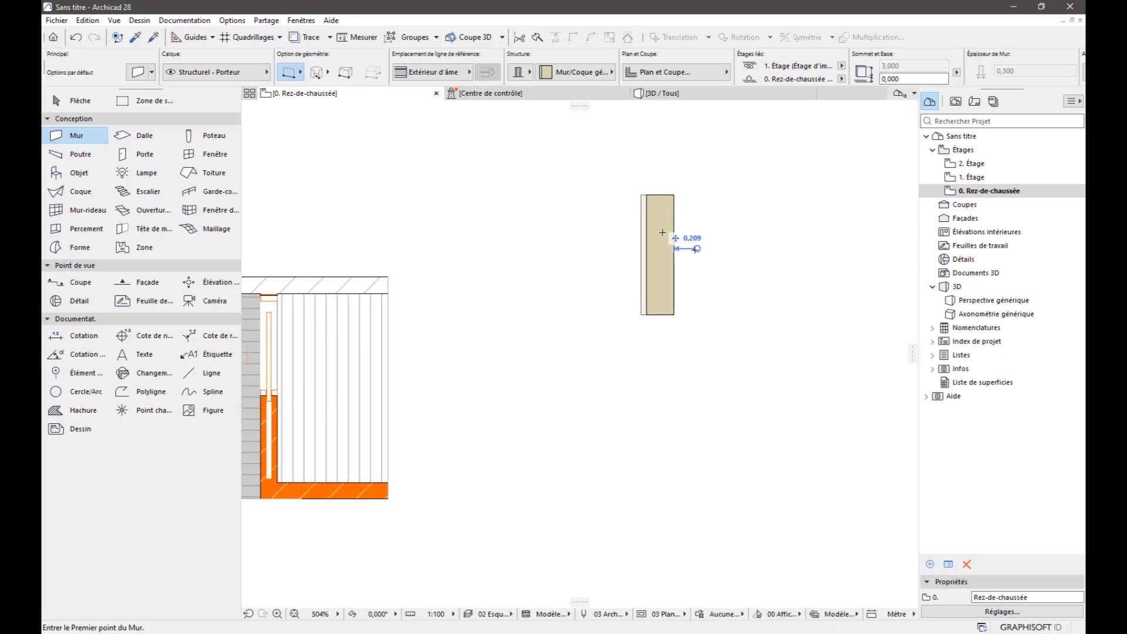
{"action": "left_click", "coordinate": [520, 72]}
{"action": "left_click", "coordinate": [543, 72]}
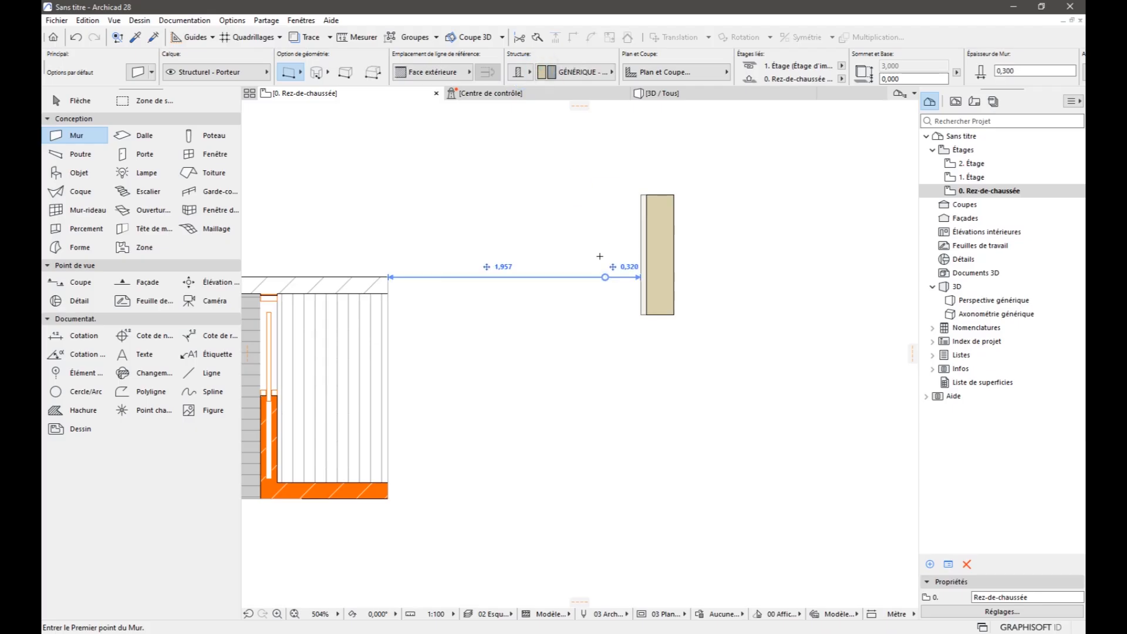
{"action": "middle_click_drag", "start_coordinate": [623, 221], "coordinate": [416, 225]}
{"action": "left_click", "coordinate": [589, 206]}
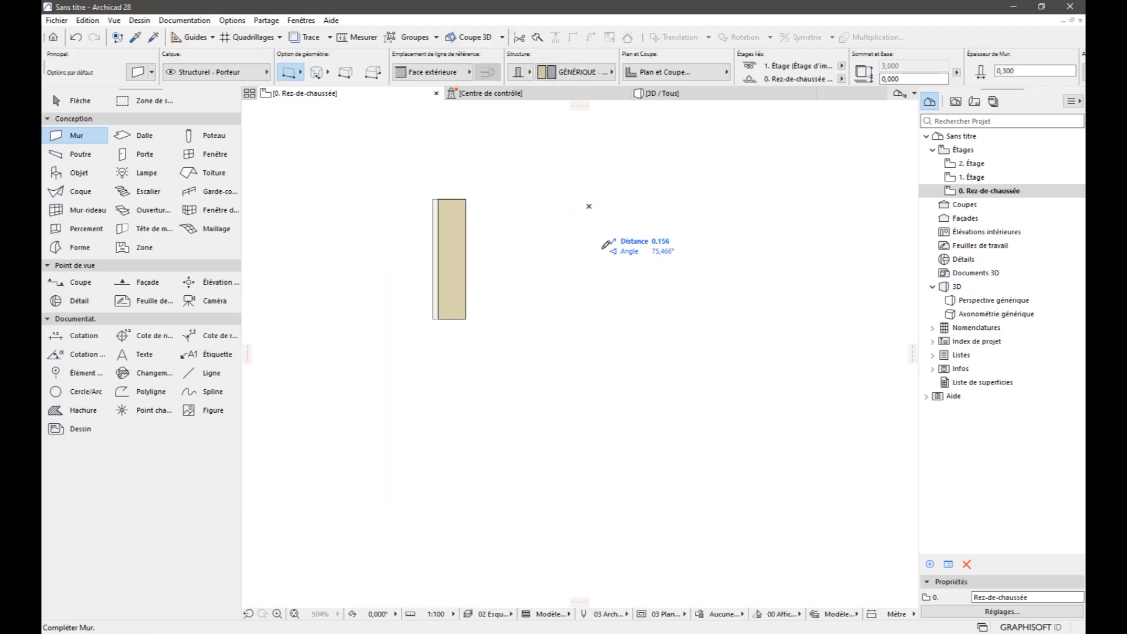
{"action": "left_click", "coordinate": [587, 342]}
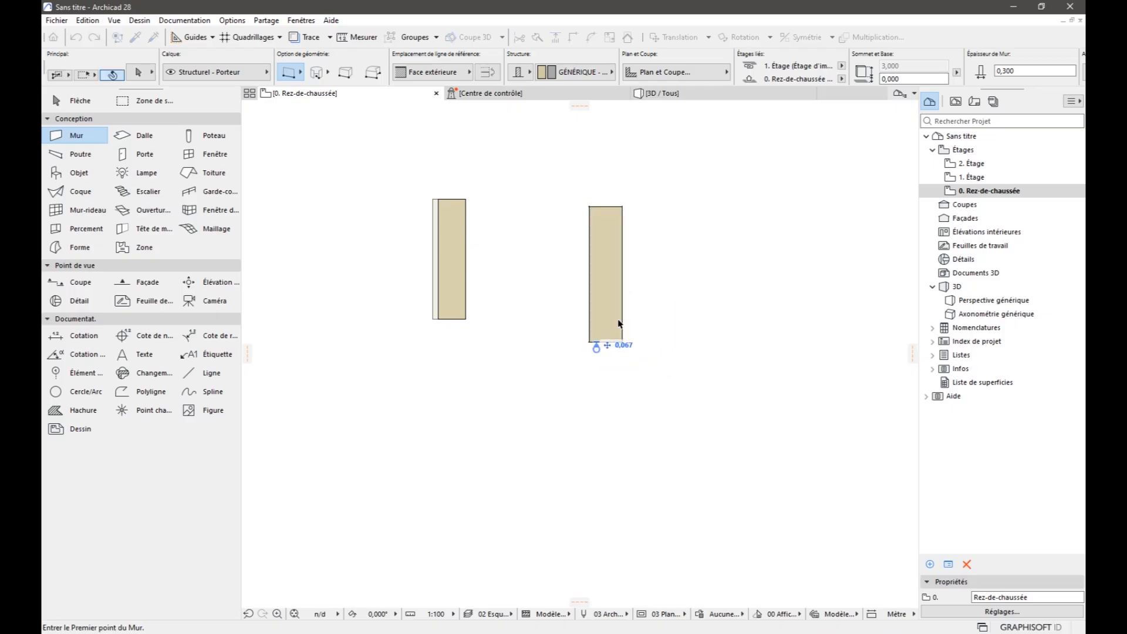
Assign the structural brick material (Brique - Structurelle) to the wall defaults and to the newly drawn basic wall.
{"action": "left_click", "coordinate": [557, 73]}
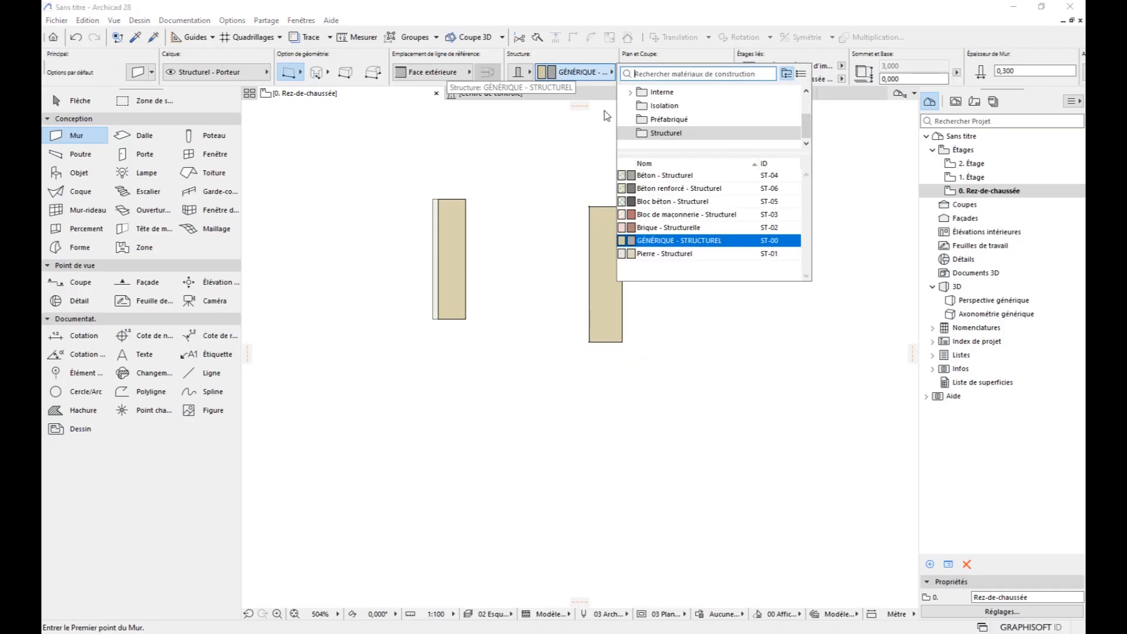
{"action": "left_click", "coordinate": [658, 232]}
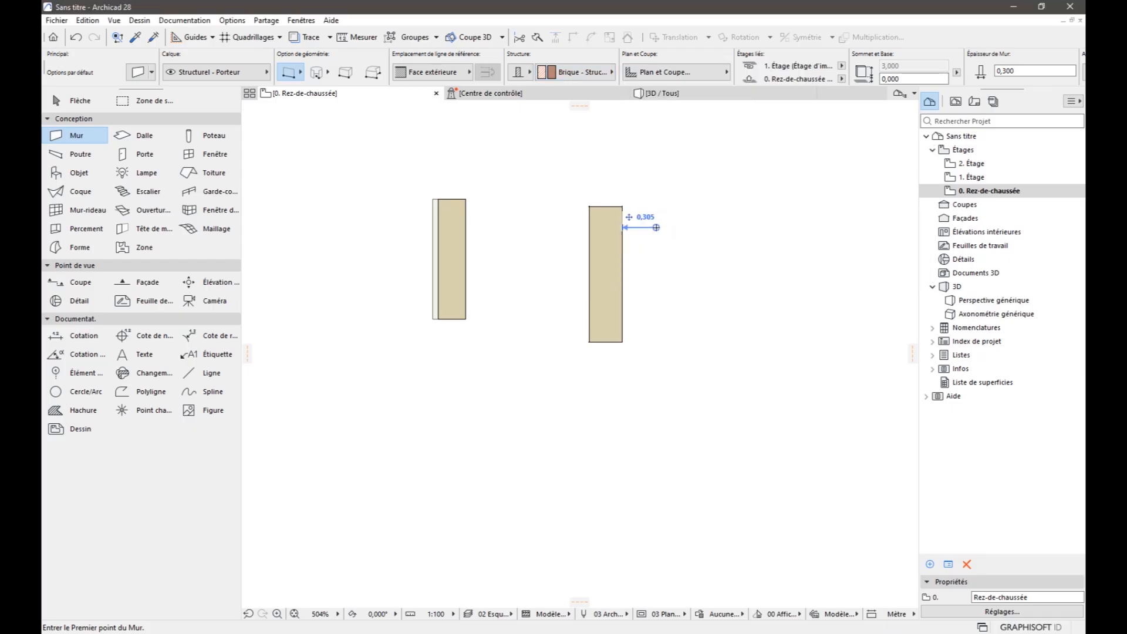
{"action": "left_click", "coordinate": [619, 261]}
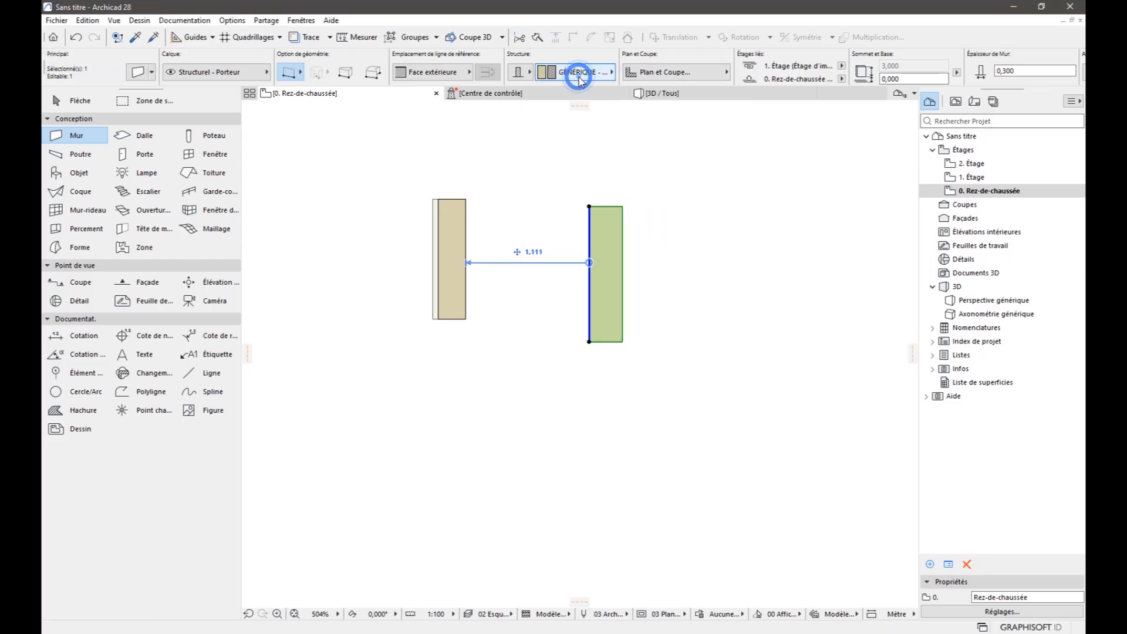
{"action": "left_click", "coordinate": [587, 72]}
{"action": "left_click", "coordinate": [685, 228]}
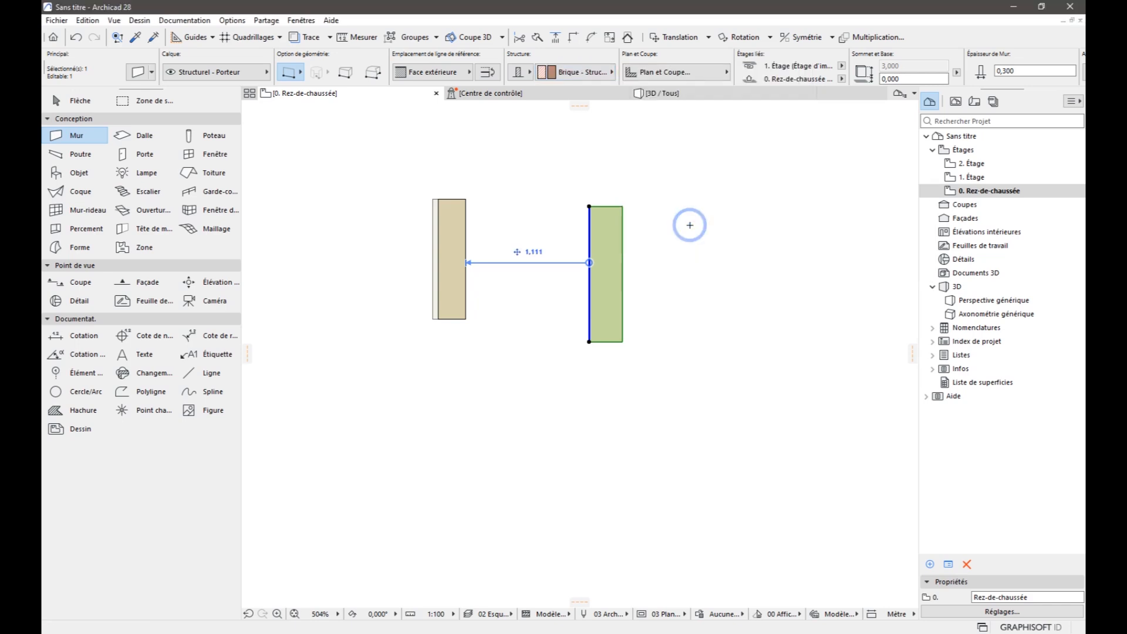
Set the brick wall's thickness to 0,120 and view the wall in 3D.
{"action": "left_click", "coordinate": [1024, 69]}
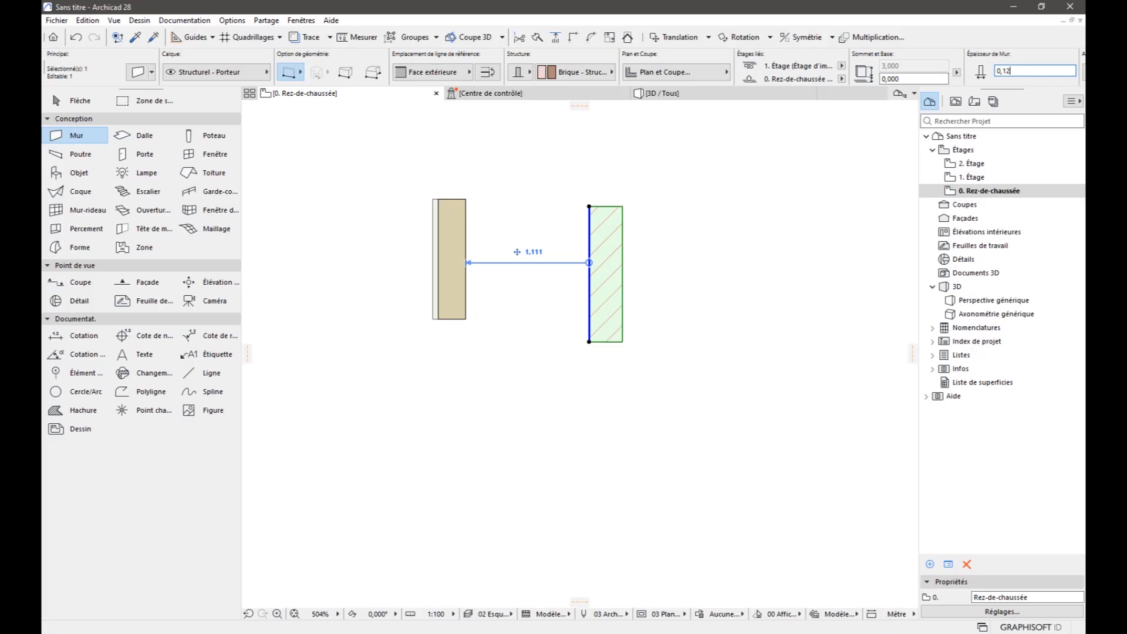
{"action": "type", "text": "0,120"}
{"action": "key", "text": "Return"}
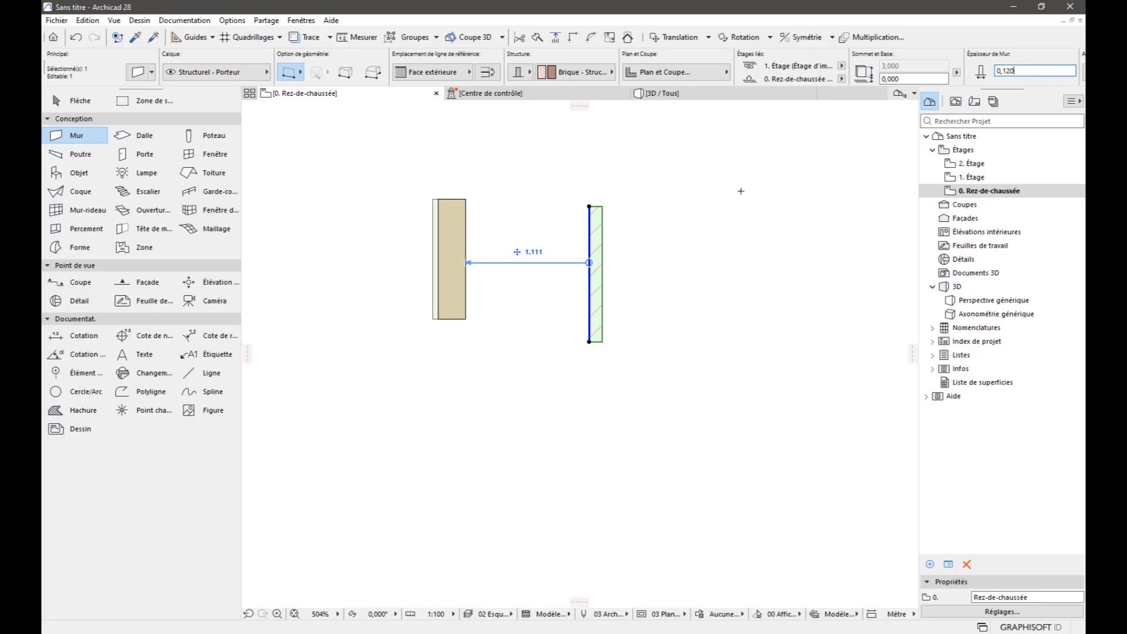
{"action": "key", "text": "Escape"}
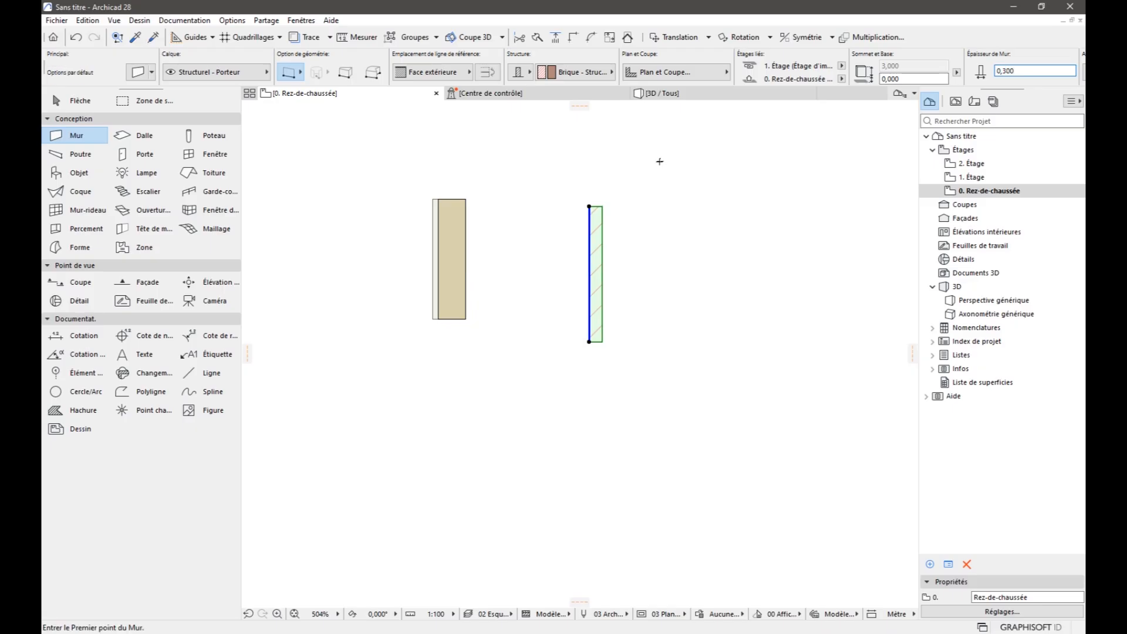
{"action": "left_click", "coordinate": [705, 101]}
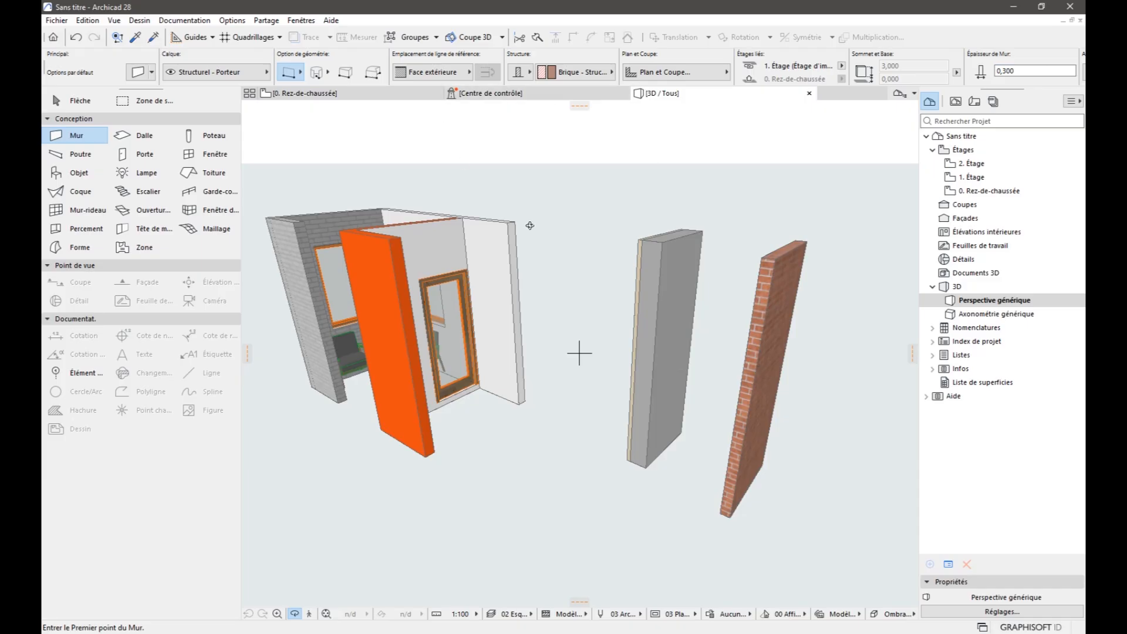
Delete the Mur/Coque générique wall from the ground-floor plan.
{"action": "left_click", "coordinate": [311, 93]}
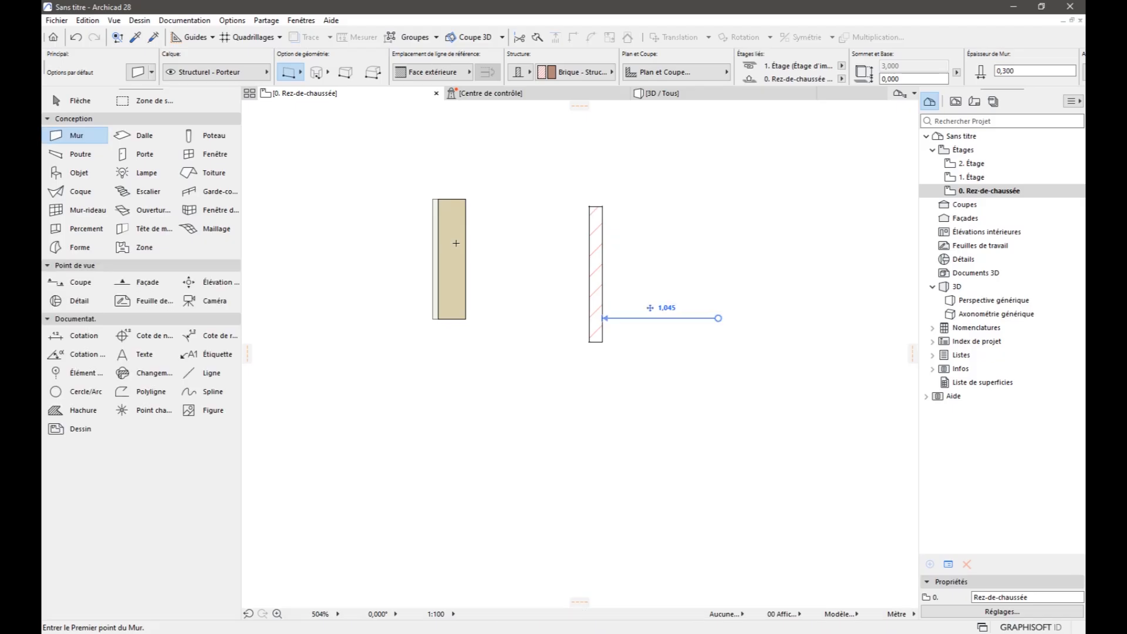
{"action": "left_click", "coordinate": [456, 243], "text": "shift"}
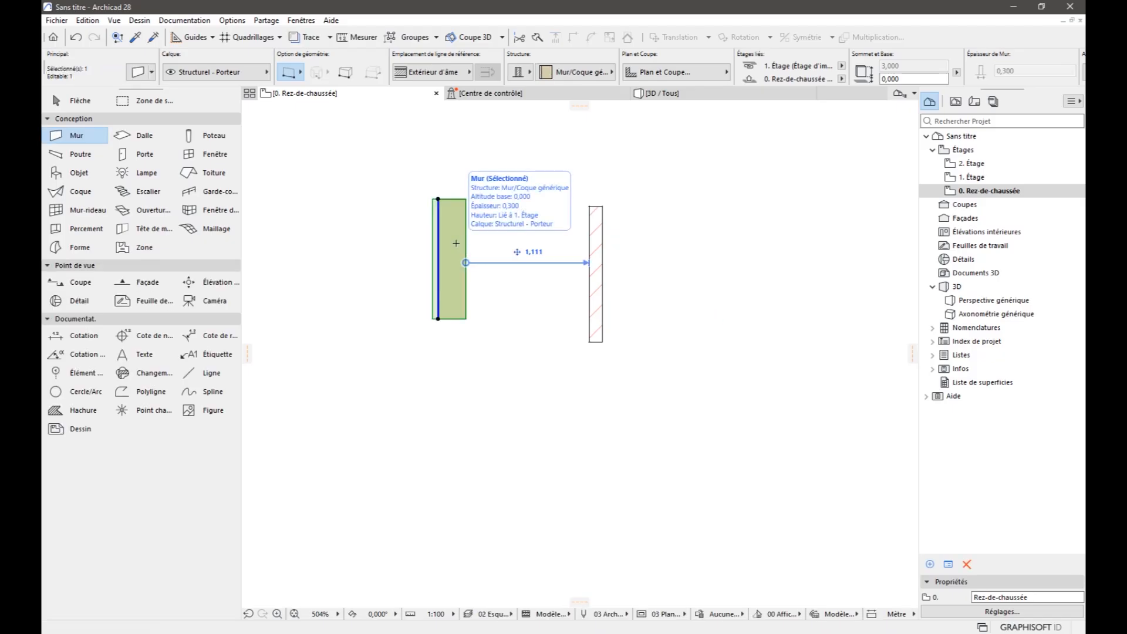
{"action": "key", "text": "Delete"}
Select the remaining brick wall in the plan and open its settings at the Modèle surface overrides.
{"action": "scroll", "coordinate": [632, 325], "scroll_direction": "down", "scroll_amount": 3}
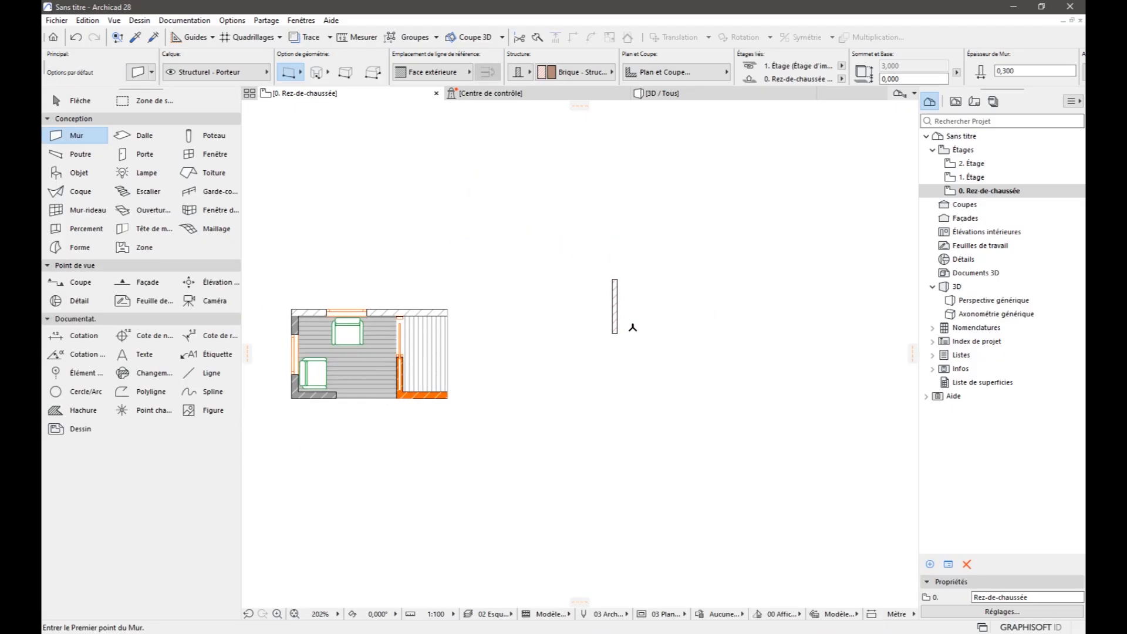
{"action": "scroll", "coordinate": [617, 293], "scroll_direction": "up", "scroll_amount": 2}
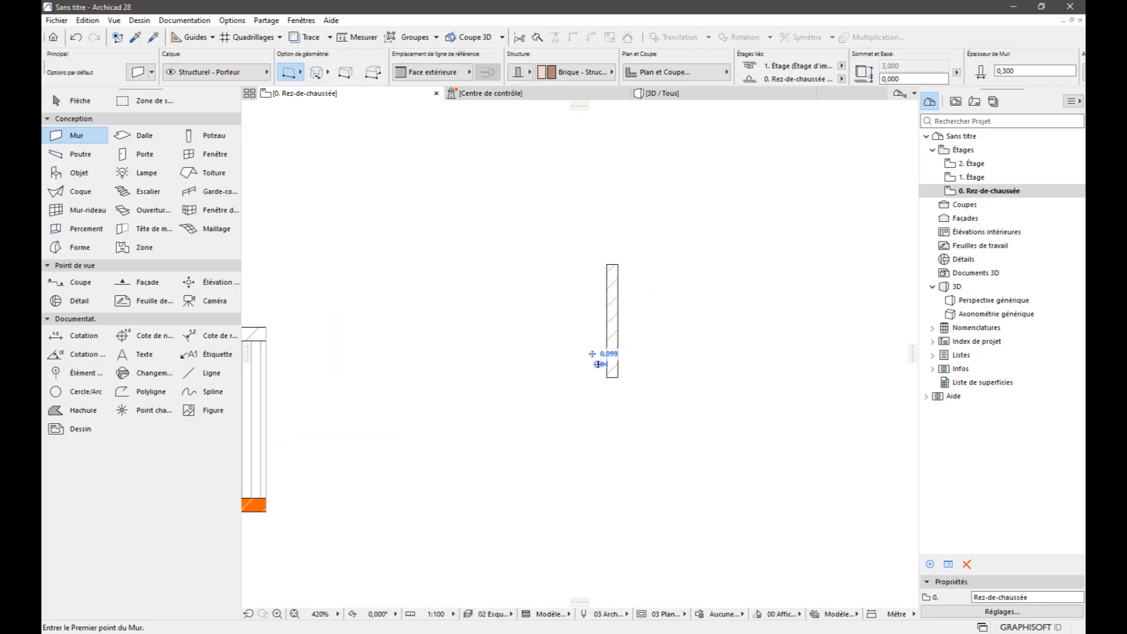
{"action": "left_click", "coordinate": [612, 369], "text": "shift"}
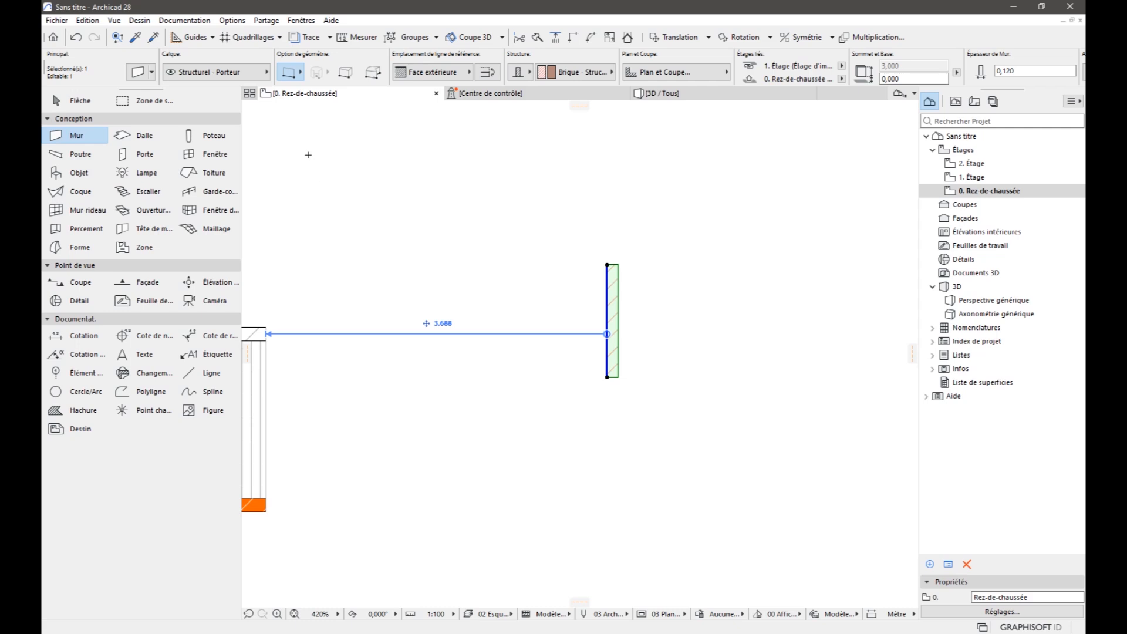
{"action": "scroll", "coordinate": [611, 251], "scroll_direction": "up", "scroll_amount": 2}
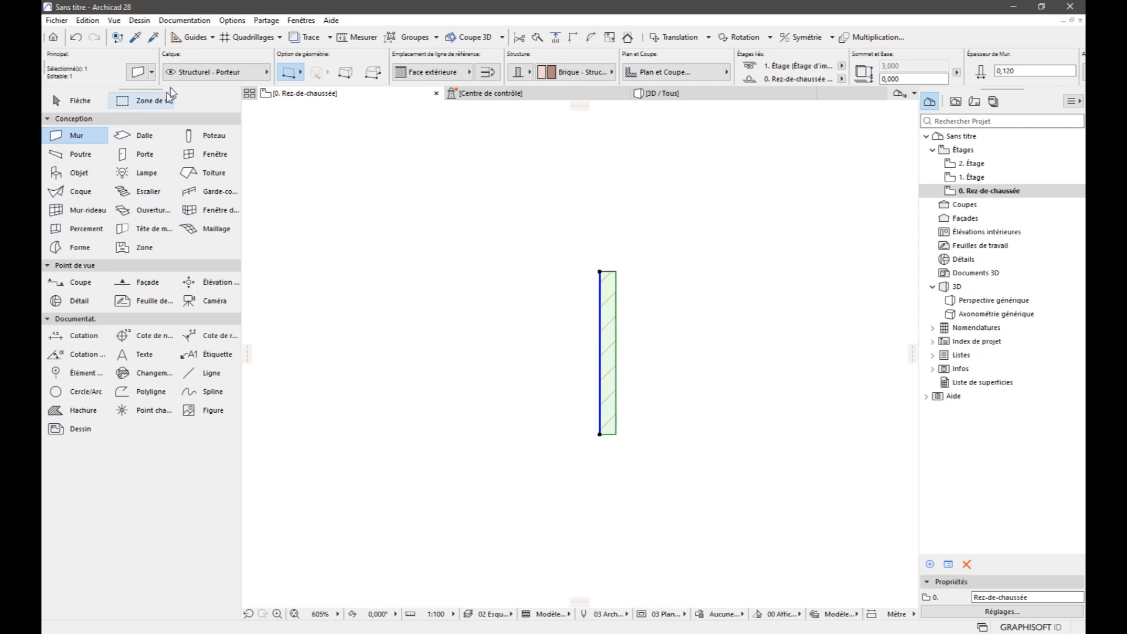
{"action": "left_click", "coordinate": [139, 73]}
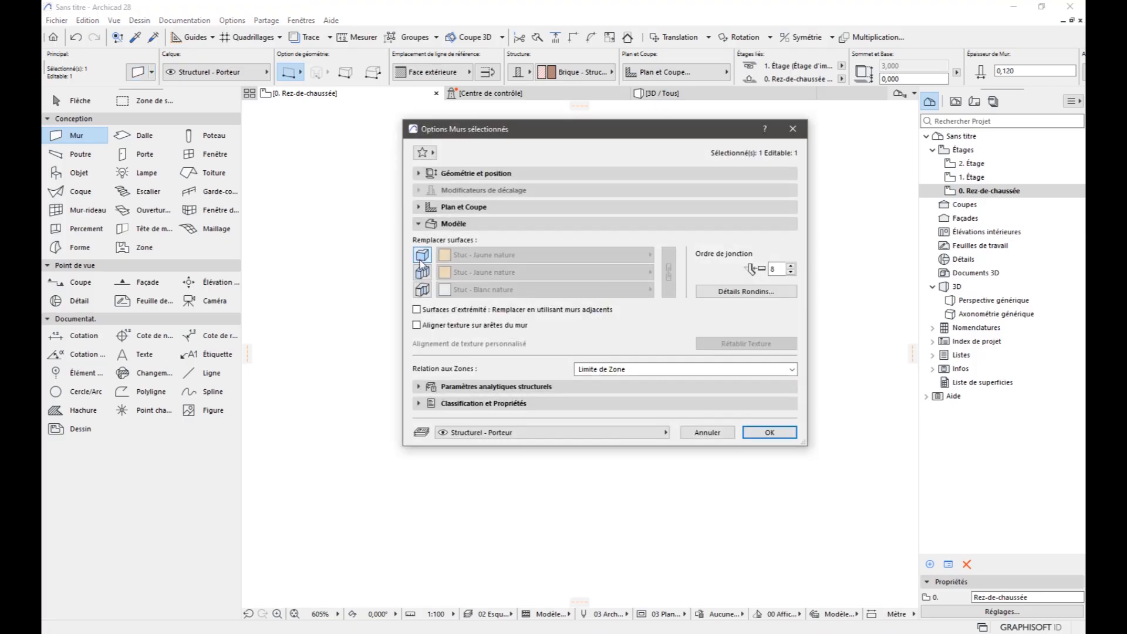
{"action": "left_click", "coordinate": [428, 225]}
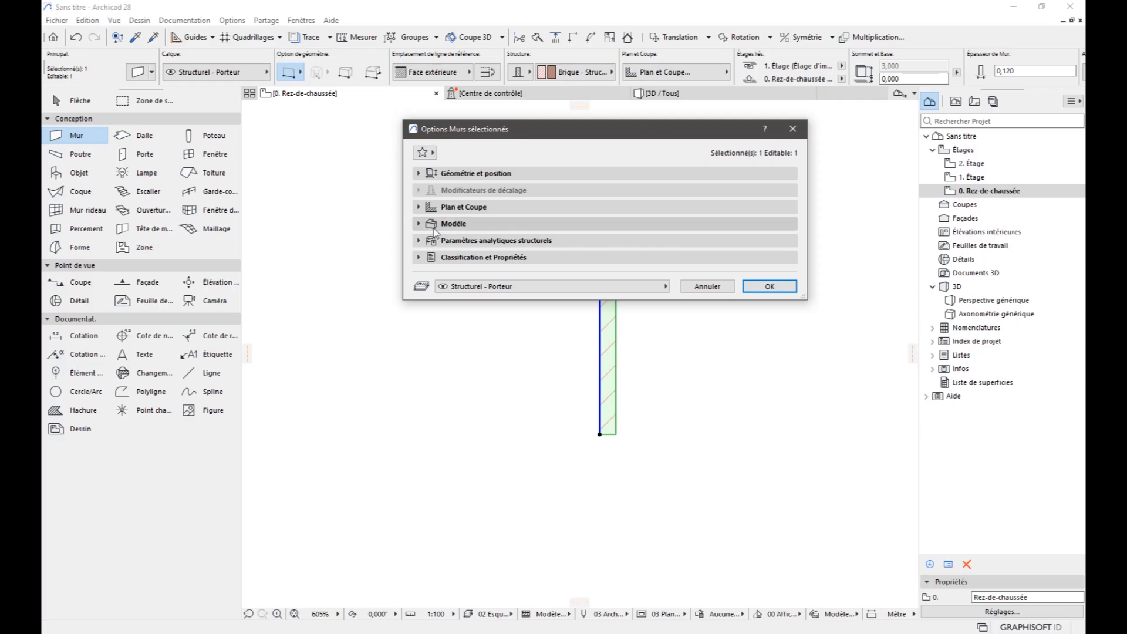
{"action": "left_click", "coordinate": [433, 225]}
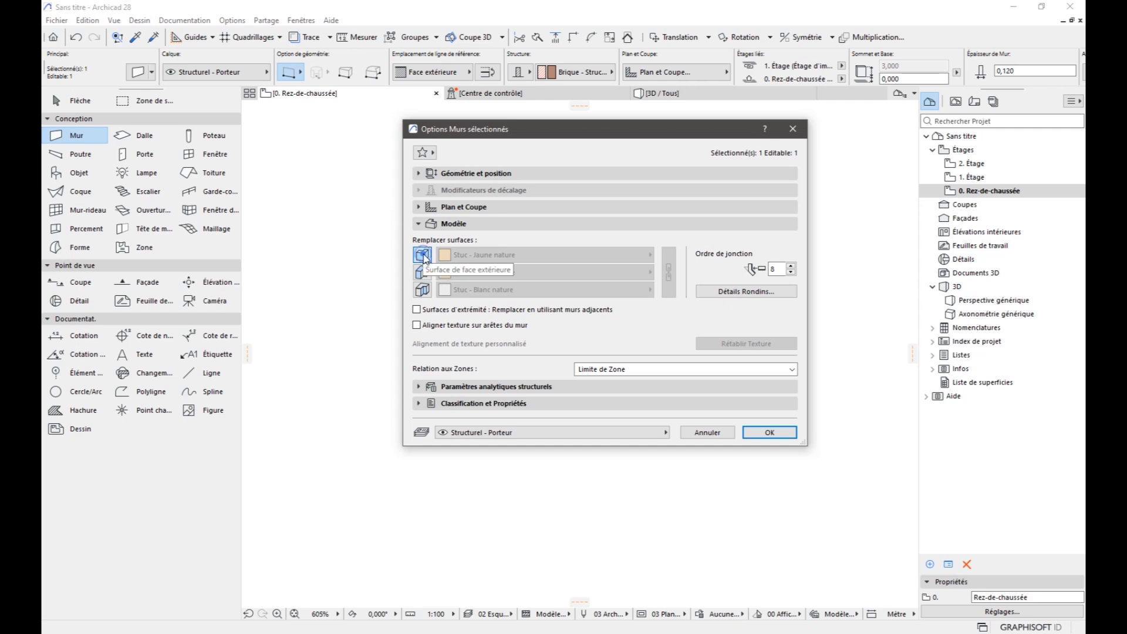
Override the brick wall's exterior face surface with Stuc - Blanc fin and apply the settings.
{"action": "left_click", "coordinate": [423, 256]}
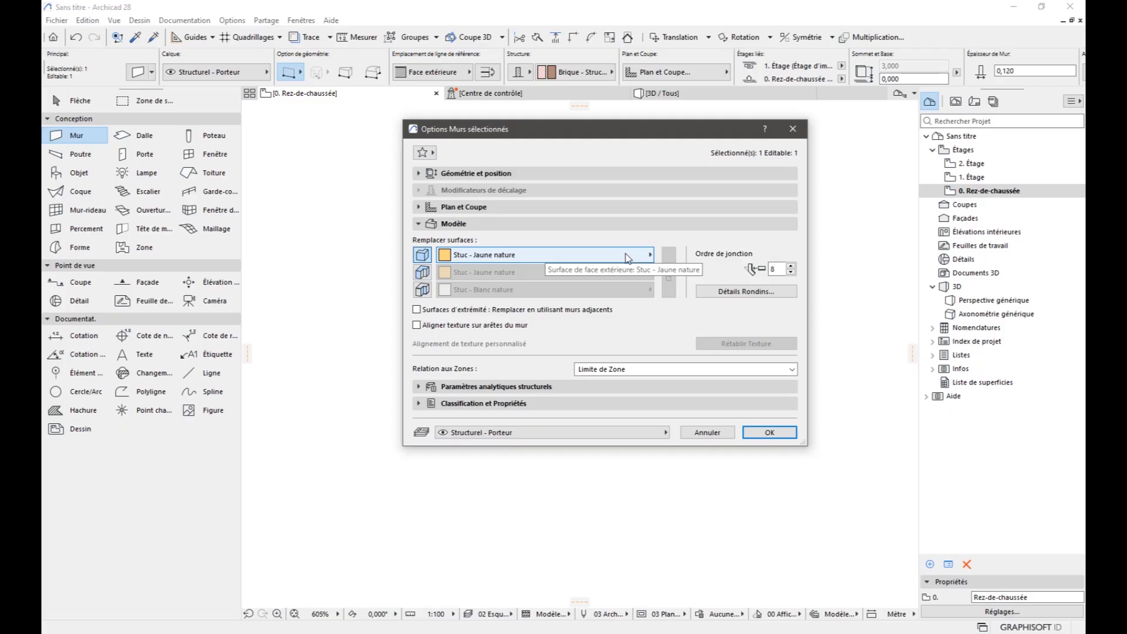
{"action": "left_click", "coordinate": [628, 258]}
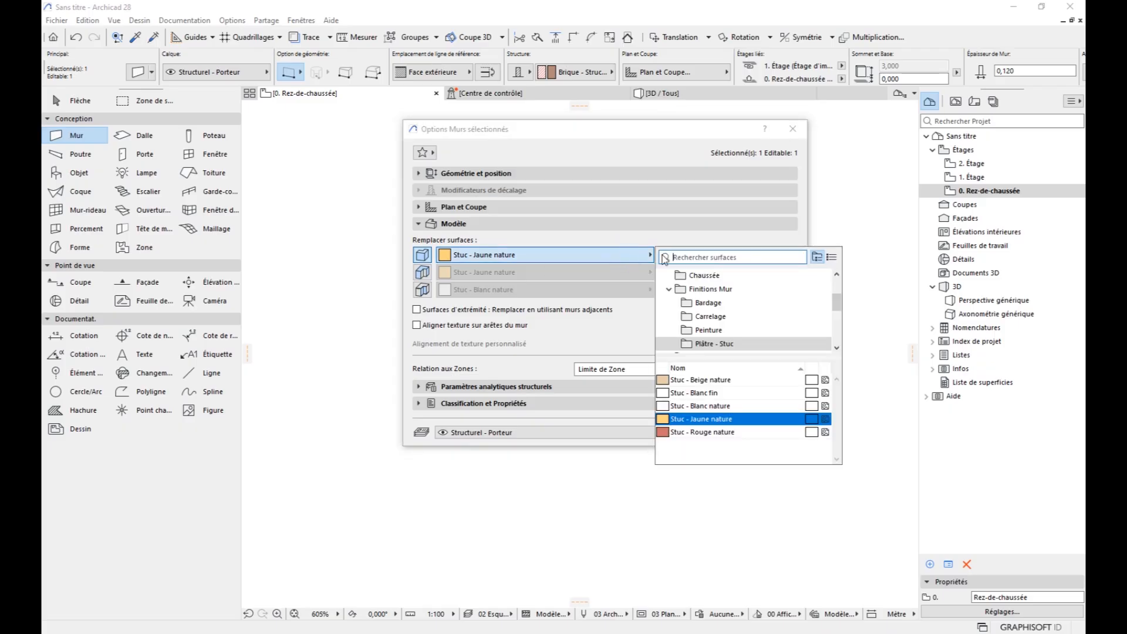
{"action": "left_click", "coordinate": [718, 405]}
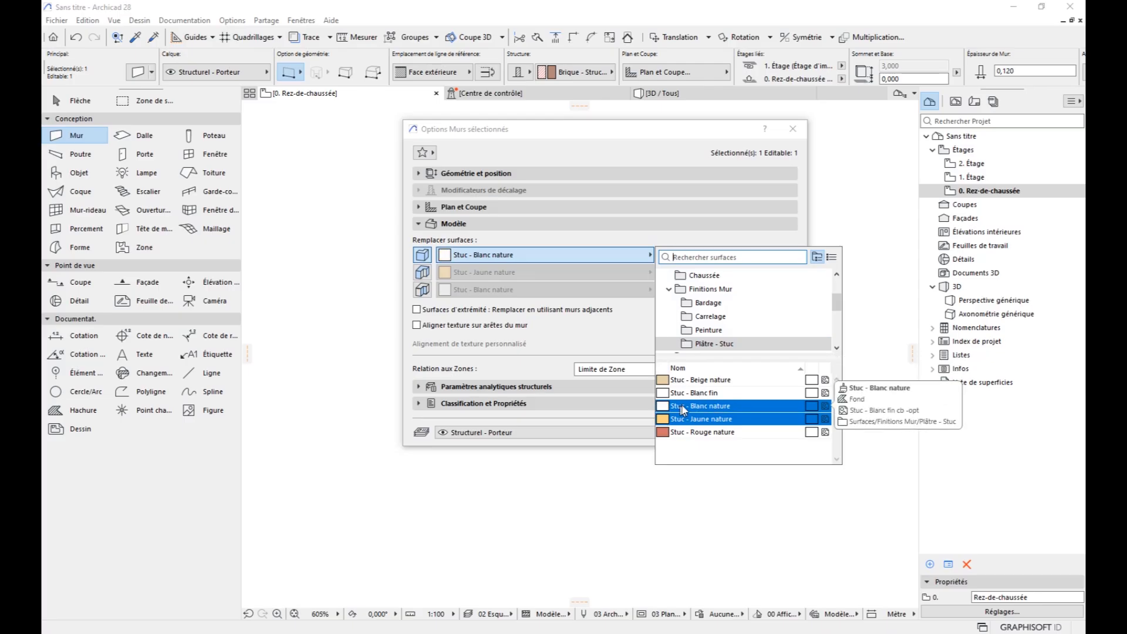
{"action": "left_click", "coordinate": [739, 393]}
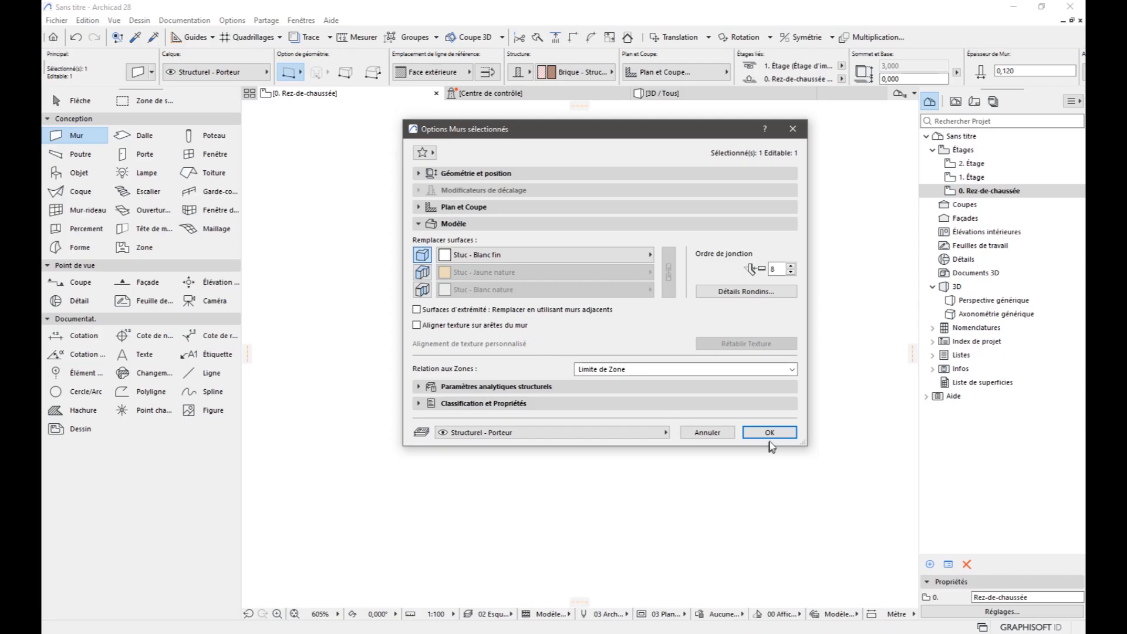
{"action": "left_click", "coordinate": [769, 433]}
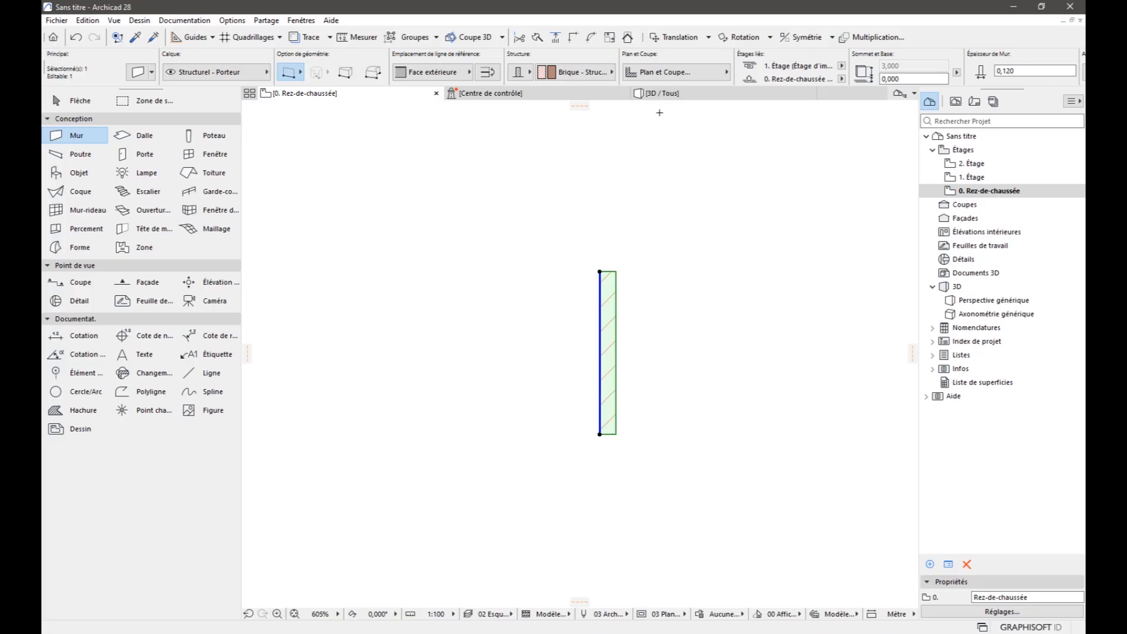
Examine the brick wall's overridden exterior face in 3D from several sides.
{"action": "left_click", "coordinate": [682, 98]}
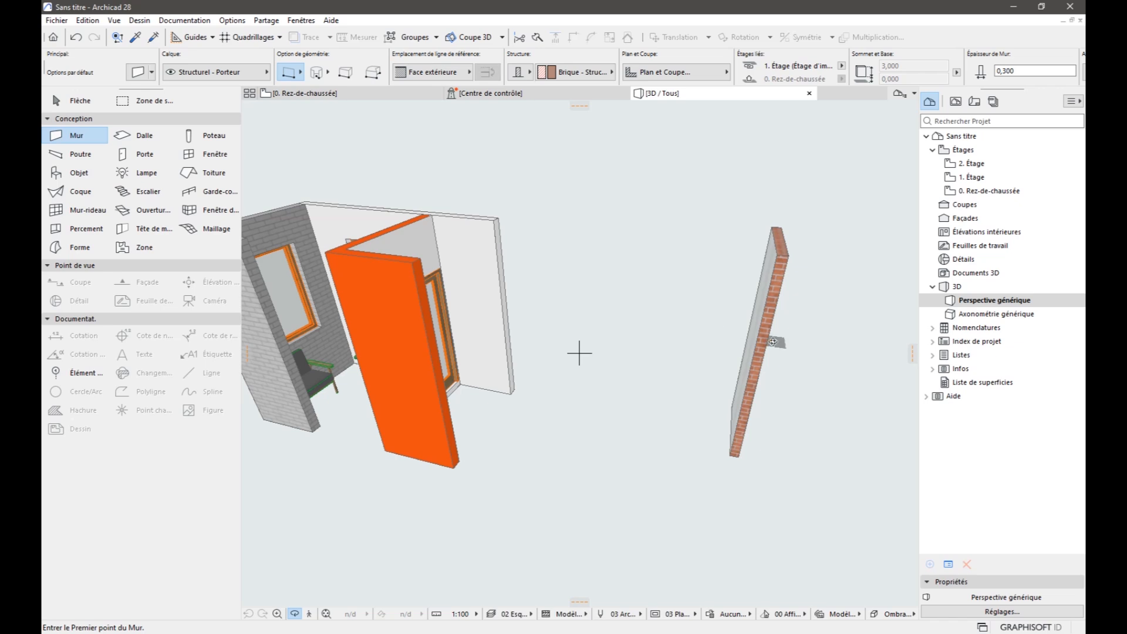
{"action": "middle_click_drag", "start_coordinate": [727, 347], "coordinate": [770, 309], "text": "shift"}
{"action": "scroll", "coordinate": [753, 251], "scroll_direction": "up", "scroll_amount": 3}
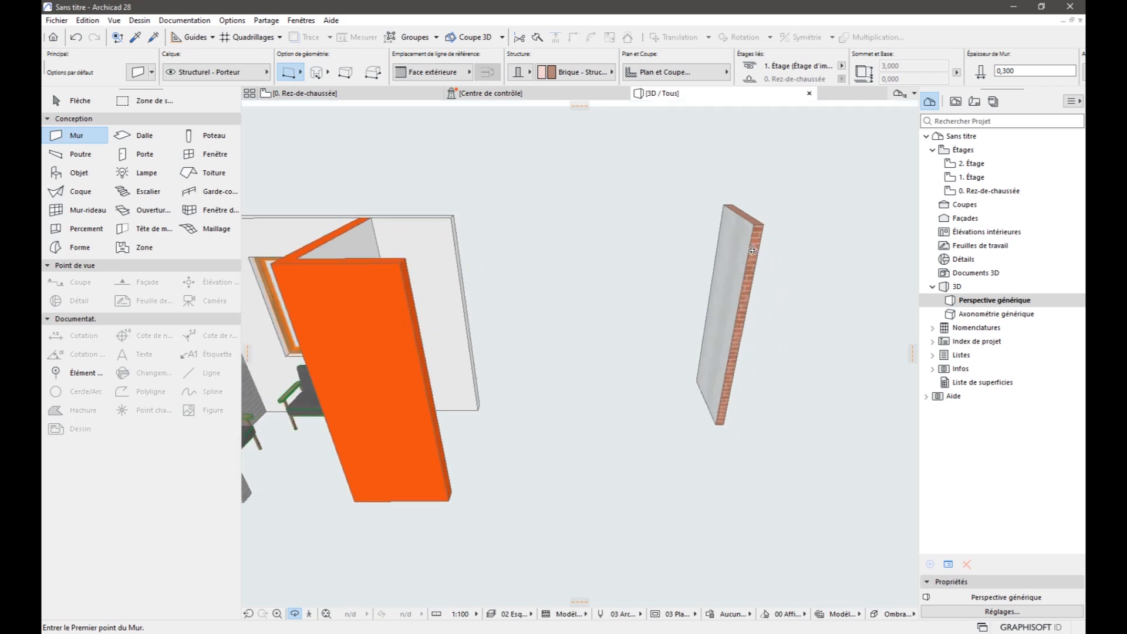
{"action": "middle_click_drag", "start_coordinate": [752, 249], "coordinate": [716, 289], "text": "shift"}
{"action": "scroll", "coordinate": [634, 305], "scroll_direction": "up", "scroll_amount": 3}
{"action": "middle_click_drag", "start_coordinate": [633, 305], "coordinate": [692, 295], "text": "shift"}
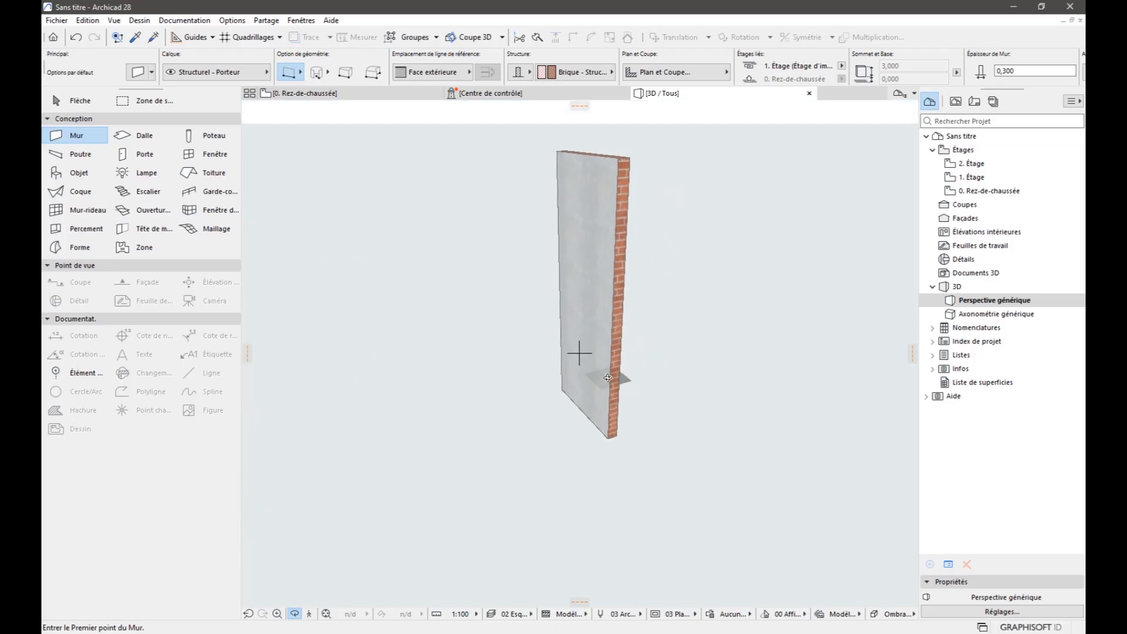
{"action": "mouse_move", "coordinate": [578, 350]}
{"action": "middle_mouse_down", "text": "shift"}
{"action": "mouse_move", "coordinate": [606, 300]}
{"action": "mouse_move", "coordinate": [478, 320]}
{"action": "middle_mouse_up", "text": "shift"}
{"action": "middle_click_drag", "start_coordinate": [622, 283], "coordinate": [517, 267], "text": "shift"}
Switch the wall's surface override from the exterior face to the edges only, using Stuc - Jaune nature.
{"action": "left_click", "coordinate": [344, 93]}
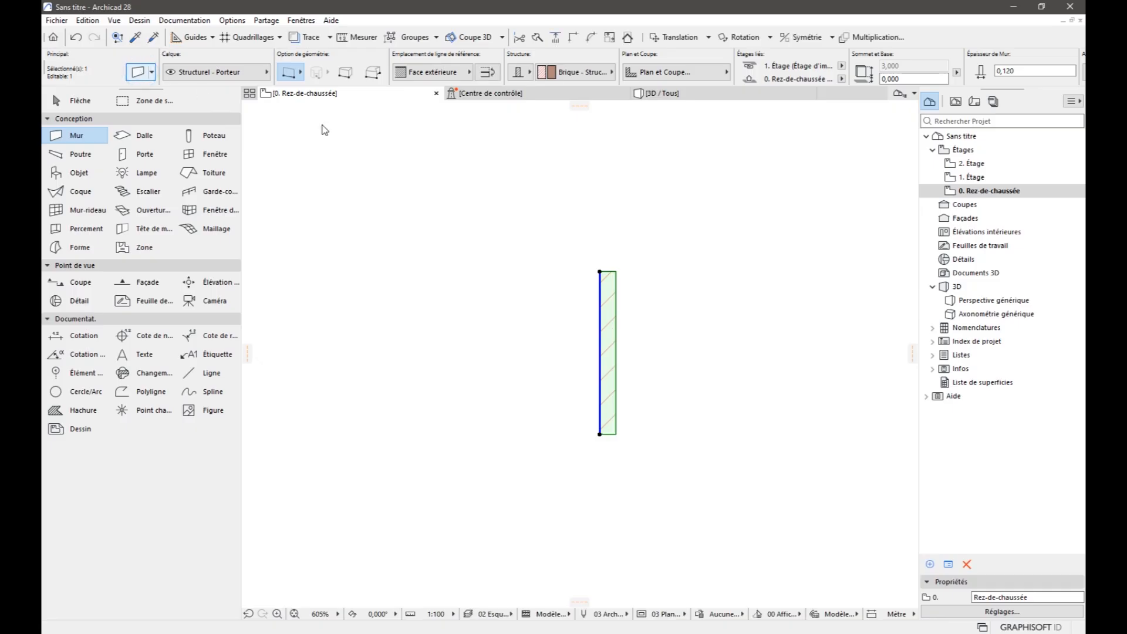
{"action": "key", "text": "ctrl+t"}
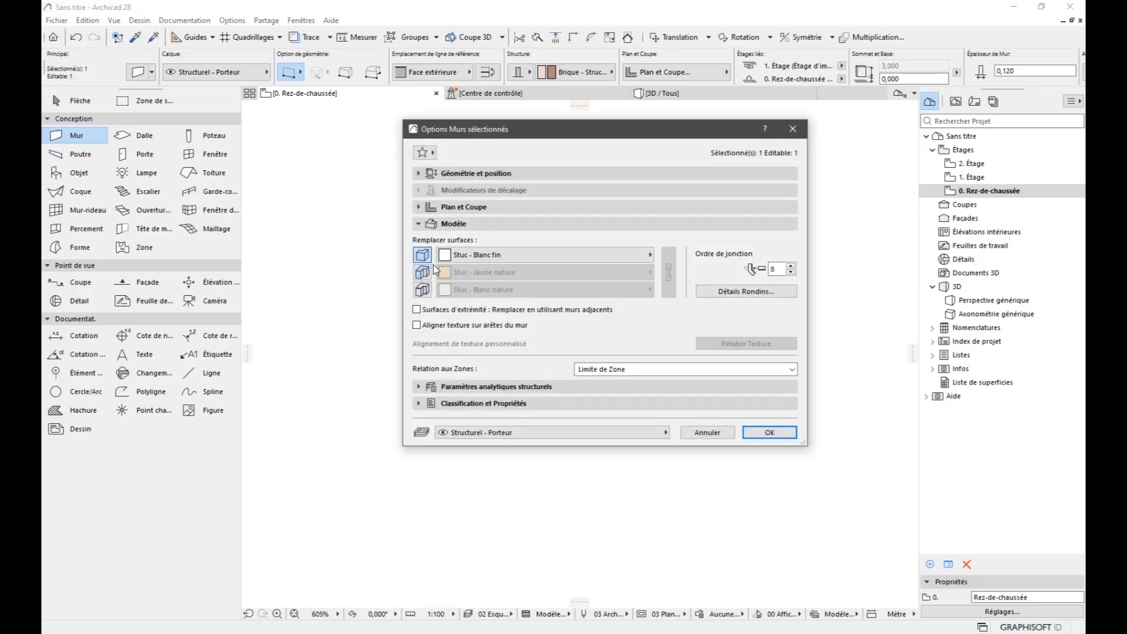
{"action": "left_click", "coordinate": [422, 273]}
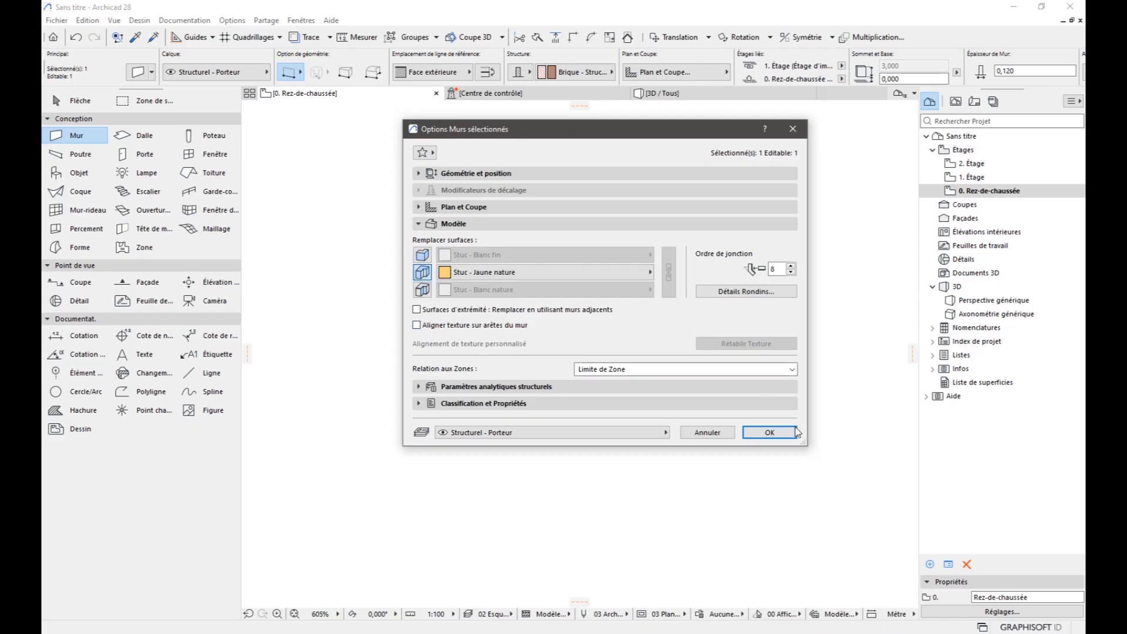
{"action": "left_click", "coordinate": [767, 433]}
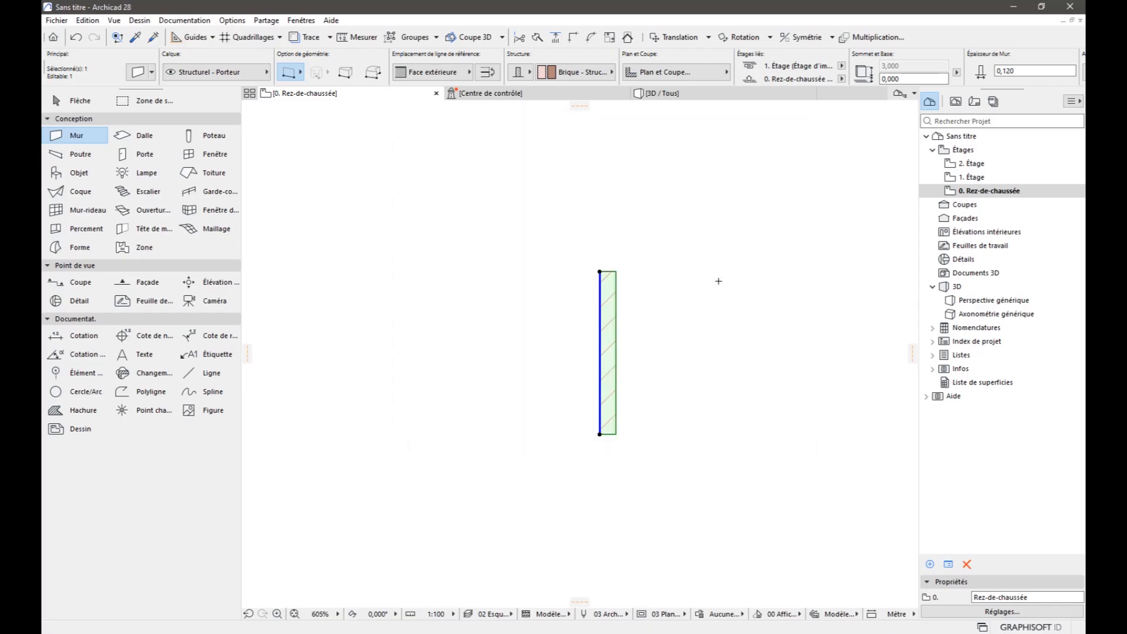
Examine the edge surfaces and brick faces of the wall in 3D, close up and from both sides.
{"action": "left_click", "coordinate": [704, 94]}
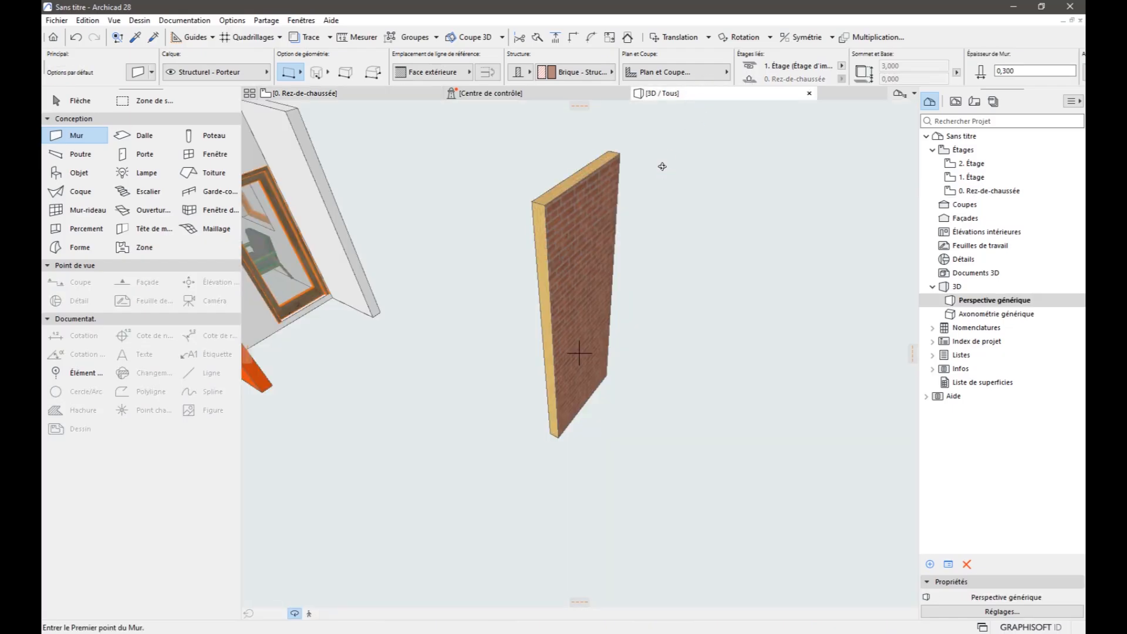
{"action": "left_click_drag", "start_coordinate": [564, 281], "coordinate": [691, 290]}
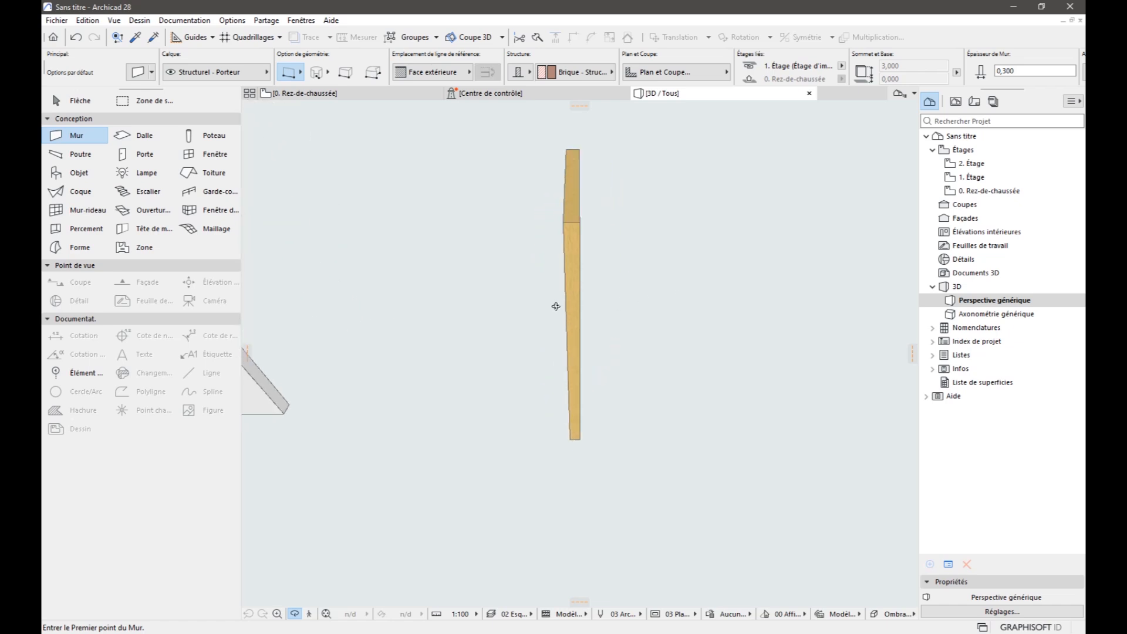
{"action": "left_click_drag", "start_coordinate": [469, 297], "coordinate": [560, 279]}
{"action": "left_click_drag", "start_coordinate": [594, 209], "coordinate": [608, 259]}
{"action": "scroll", "coordinate": [607, 260], "scroll_direction": "up", "scroll_amount": 5}
{"action": "scroll", "coordinate": [607, 259], "scroll_direction": "up", "scroll_amount": 2}
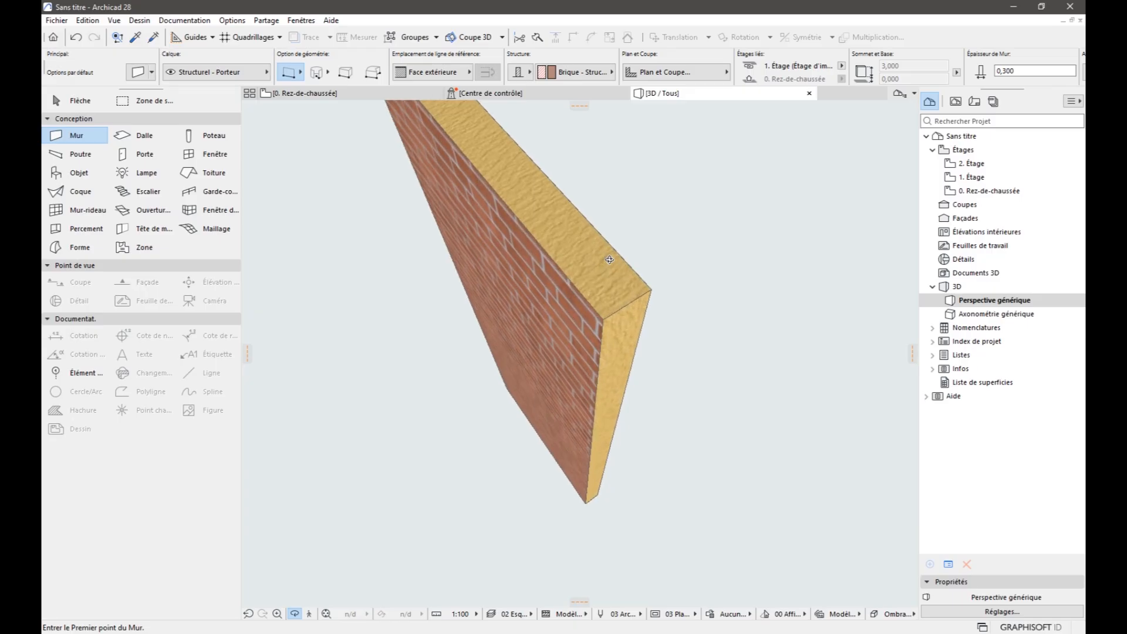
{"action": "mouse_move", "coordinate": [580, 353]}
{"action": "left_mouse_down"}
{"action": "mouse_move", "coordinate": [638, 324]}
{"action": "mouse_move", "coordinate": [576, 308]}
{"action": "mouse_move", "coordinate": [581, 352]}
{"action": "mouse_move", "coordinate": [506, 352]}
{"action": "mouse_move", "coordinate": [521, 367]}
{"action": "left_mouse_up"}
{"action": "scroll", "coordinate": [532, 341], "scroll_direction": "down", "scroll_amount": 4}
{"action": "left_click_drag", "start_coordinate": [549, 435], "coordinate": [548, 435]}
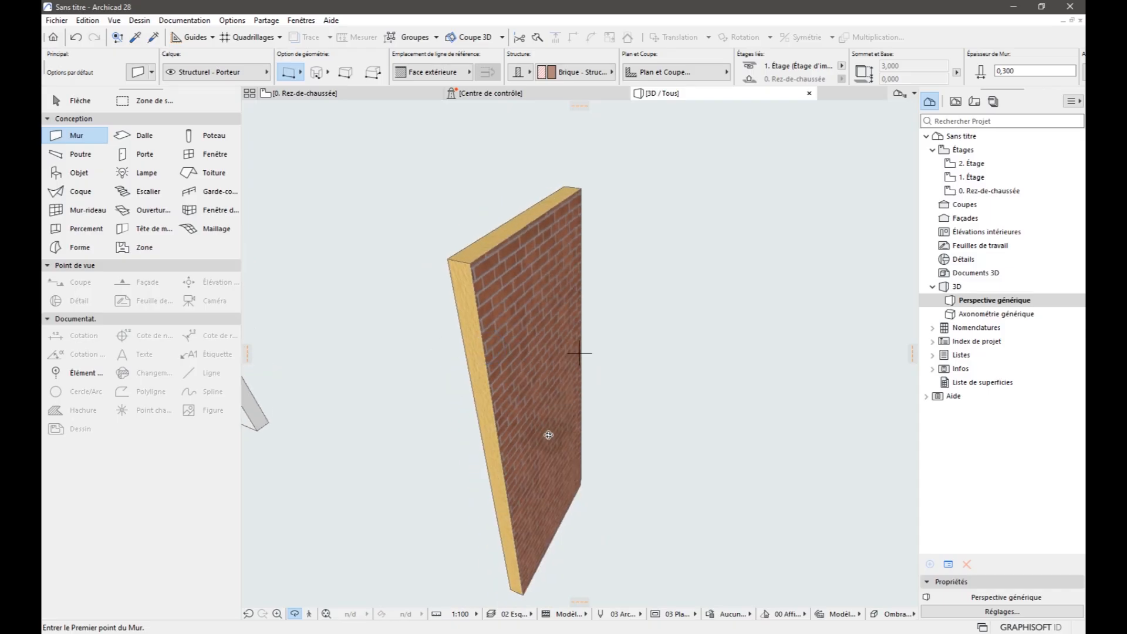
{"action": "left_click_drag", "start_coordinate": [531, 373], "coordinate": [660, 372]}
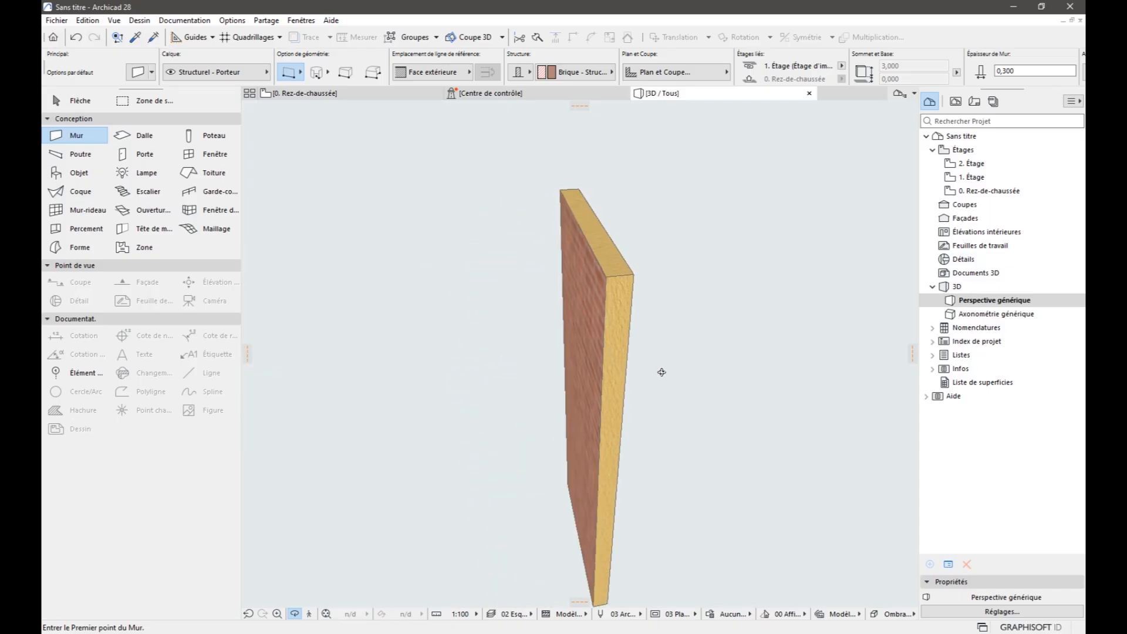
Enable the exterior and interior face overrides alongside the edge override and link all three wall surfaces.
{"action": "left_click", "coordinate": [360, 94]}
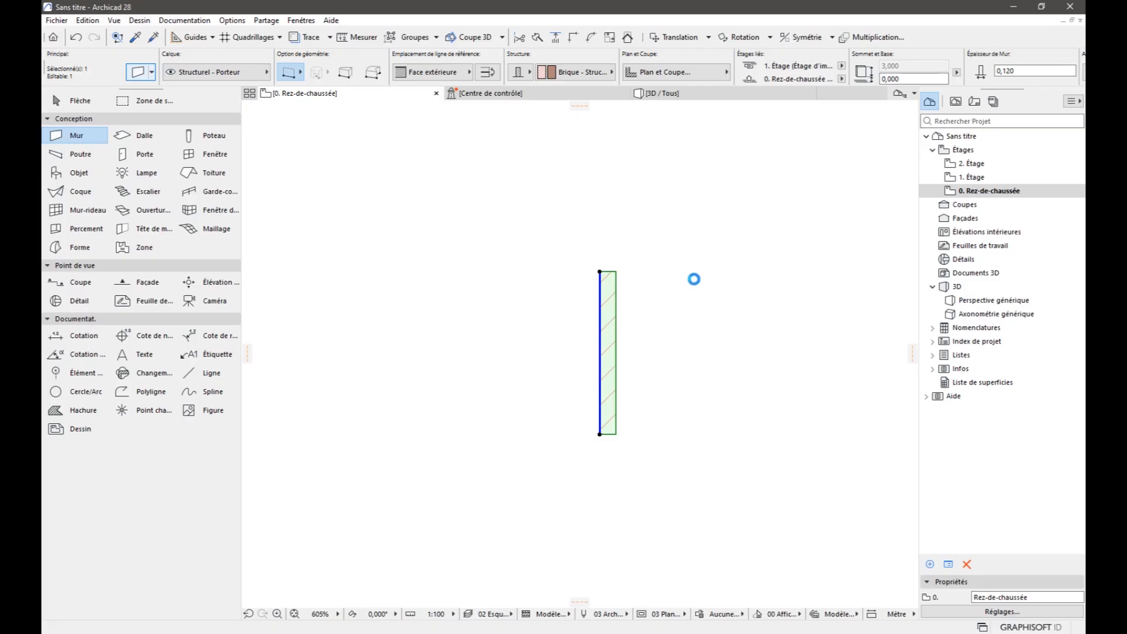
{"action": "key", "text": "ctrl+t"}
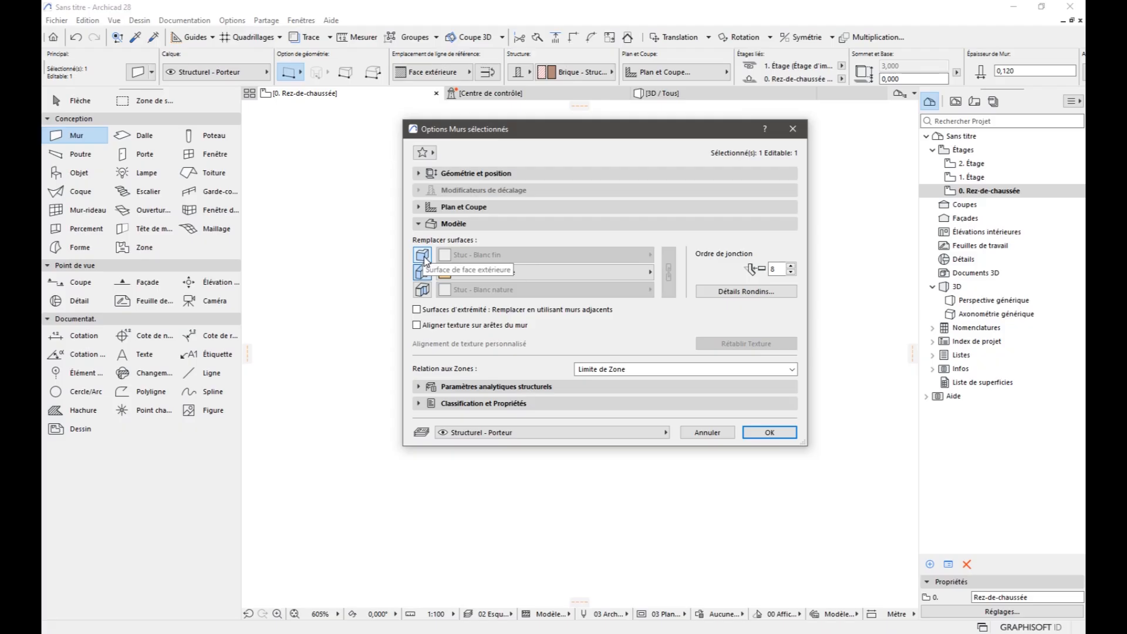
{"action": "left_click", "coordinate": [422, 255]}
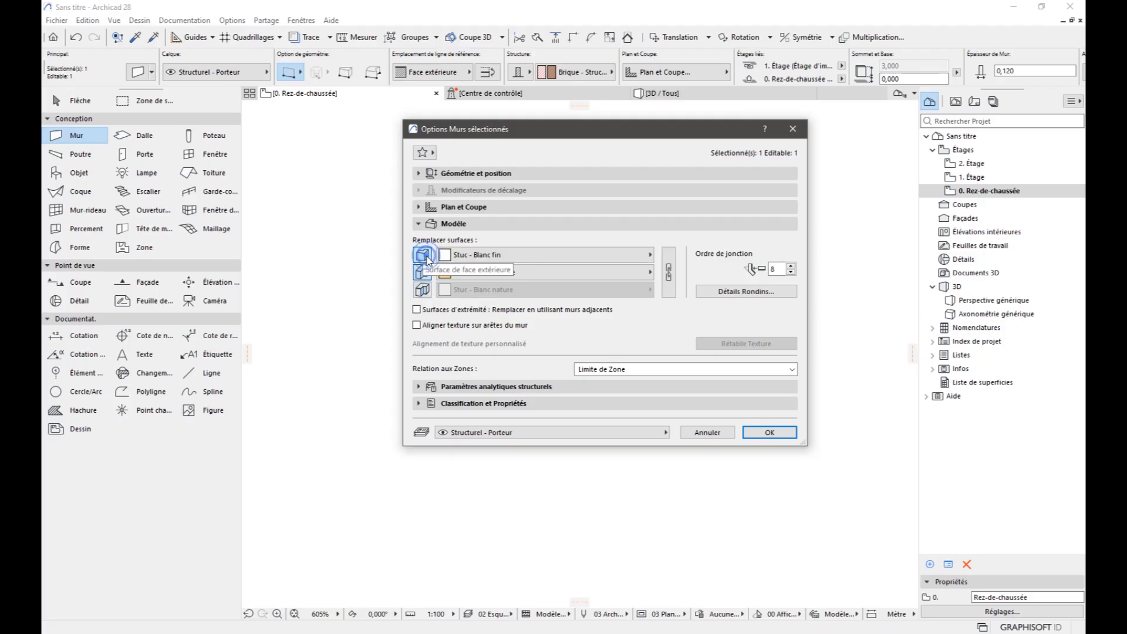
{"action": "left_click", "coordinate": [422, 290]}
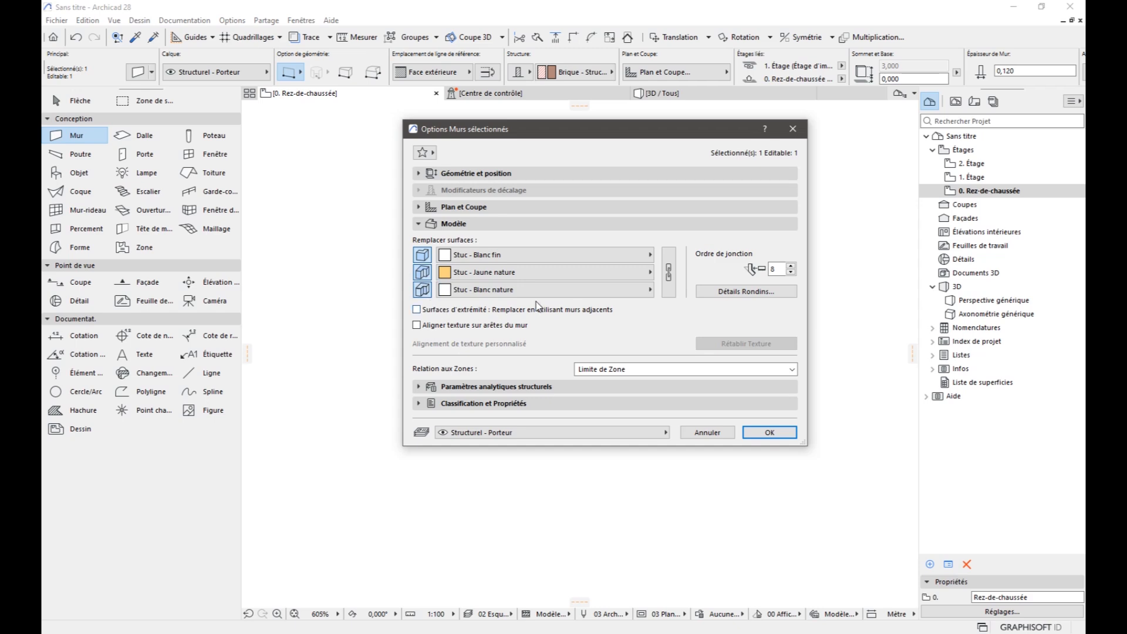
{"action": "left_click", "coordinate": [668, 262]}
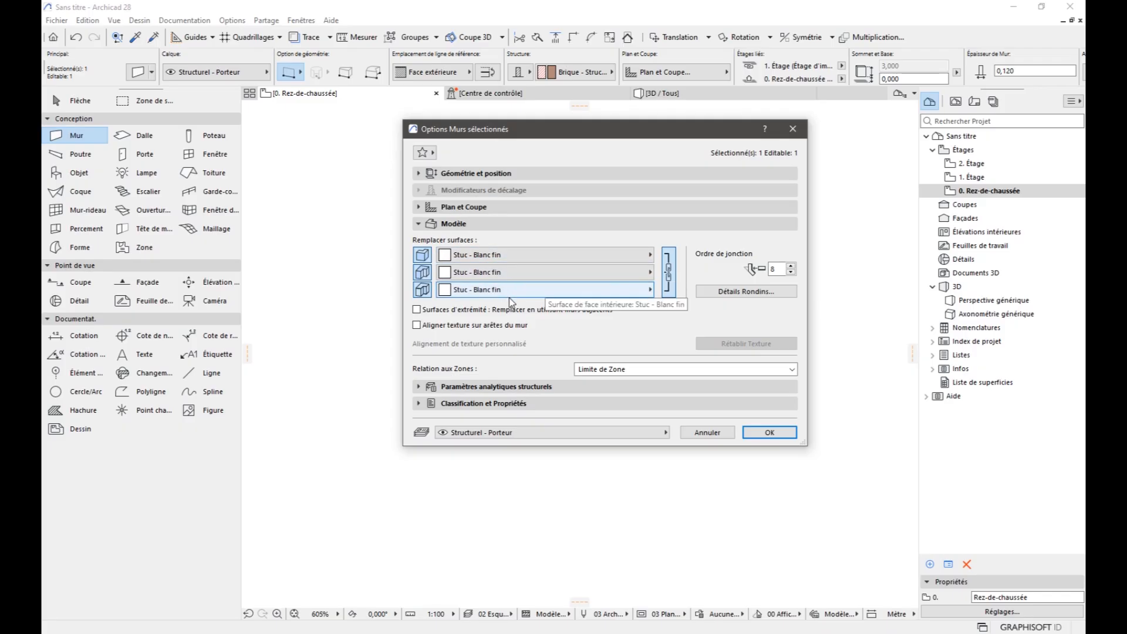
Set the linked wall surfaces to Stuc - Rouge nature, apply the settings and check the wall in 3D.
{"action": "left_click", "coordinate": [610, 259]}
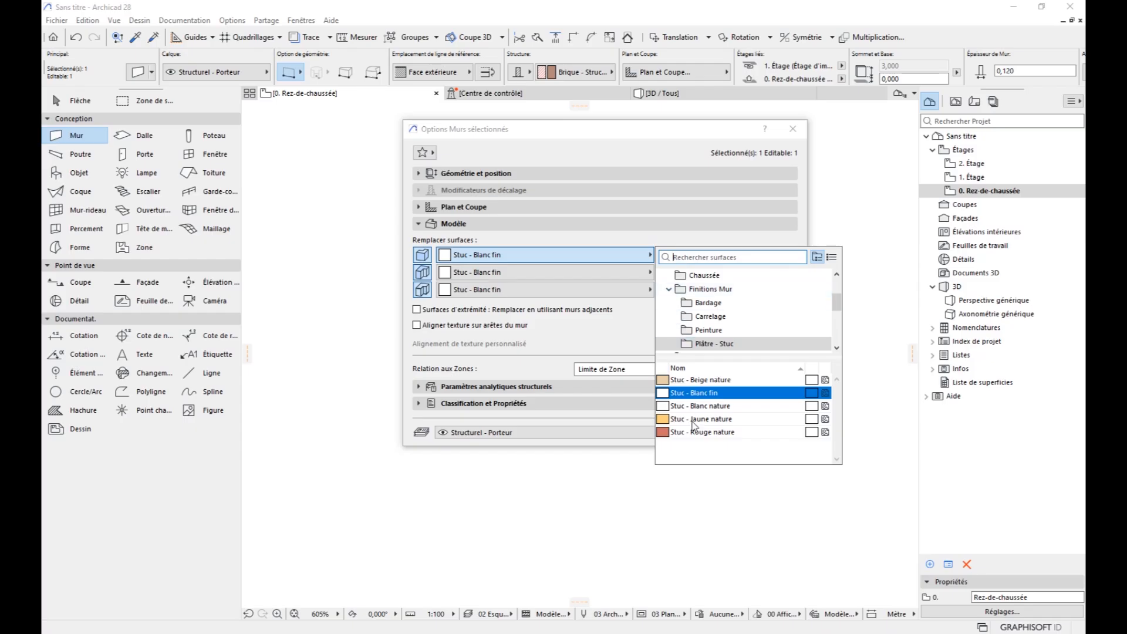
{"action": "left_click", "coordinate": [657, 434]}
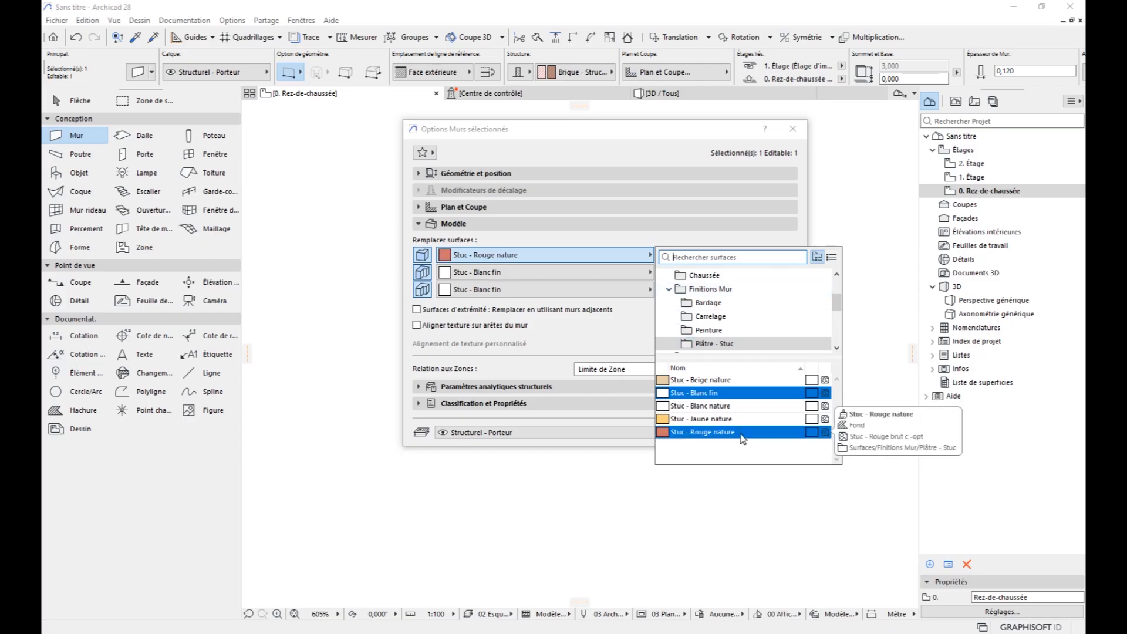
{"action": "left_click", "coordinate": [741, 433]}
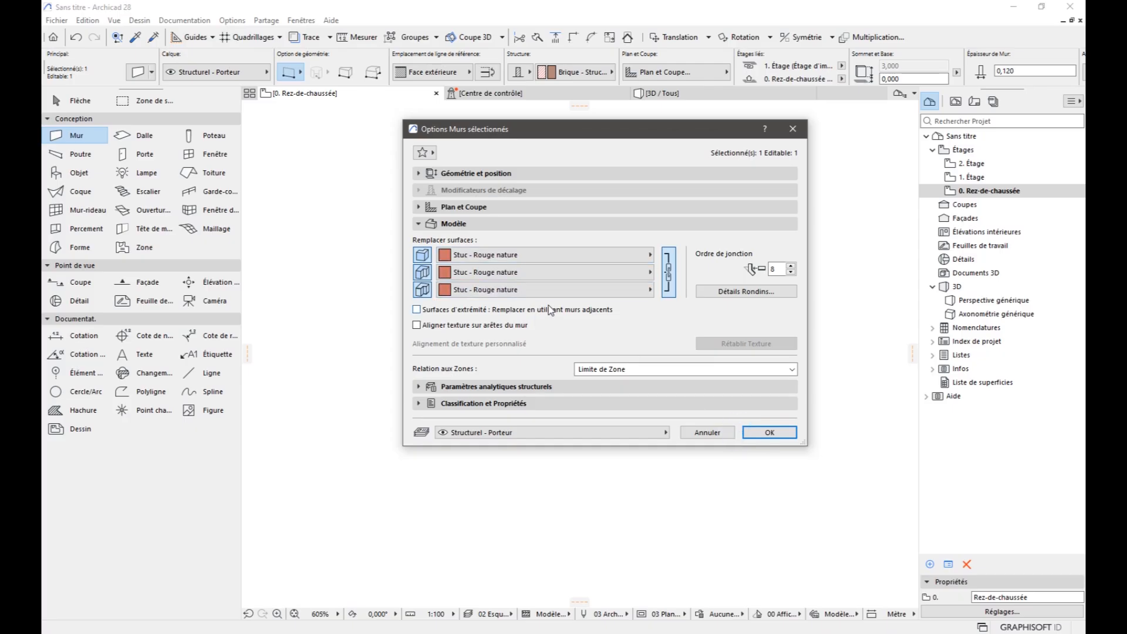
{"action": "left_click", "coordinate": [770, 433]}
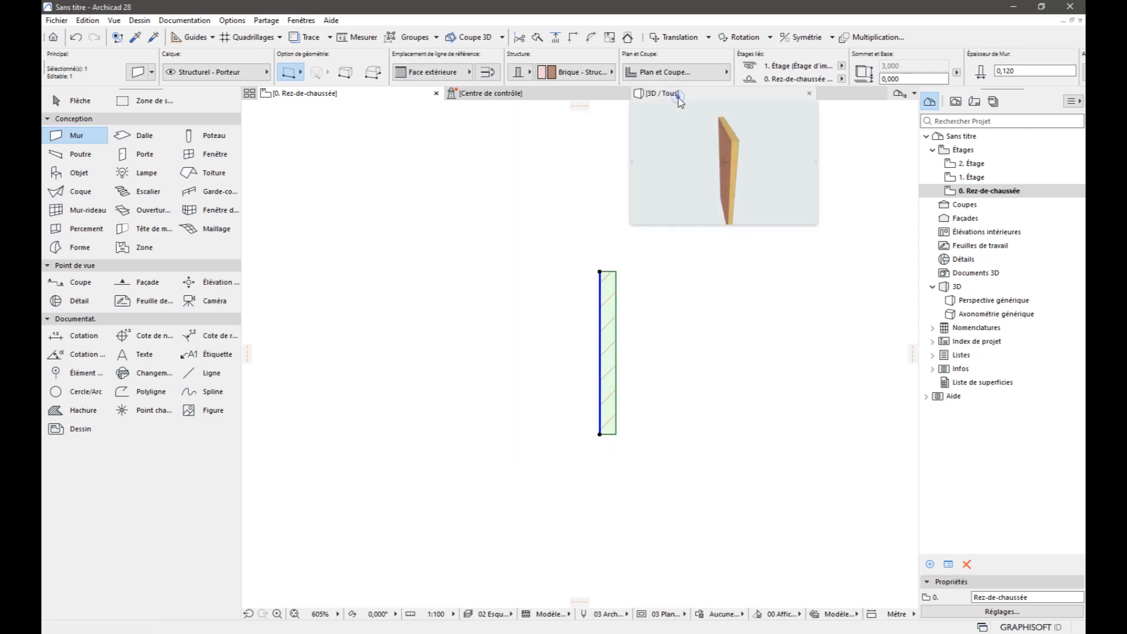
{"action": "left_click", "coordinate": [679, 98]}
{"action": "key", "text": "Escape"}
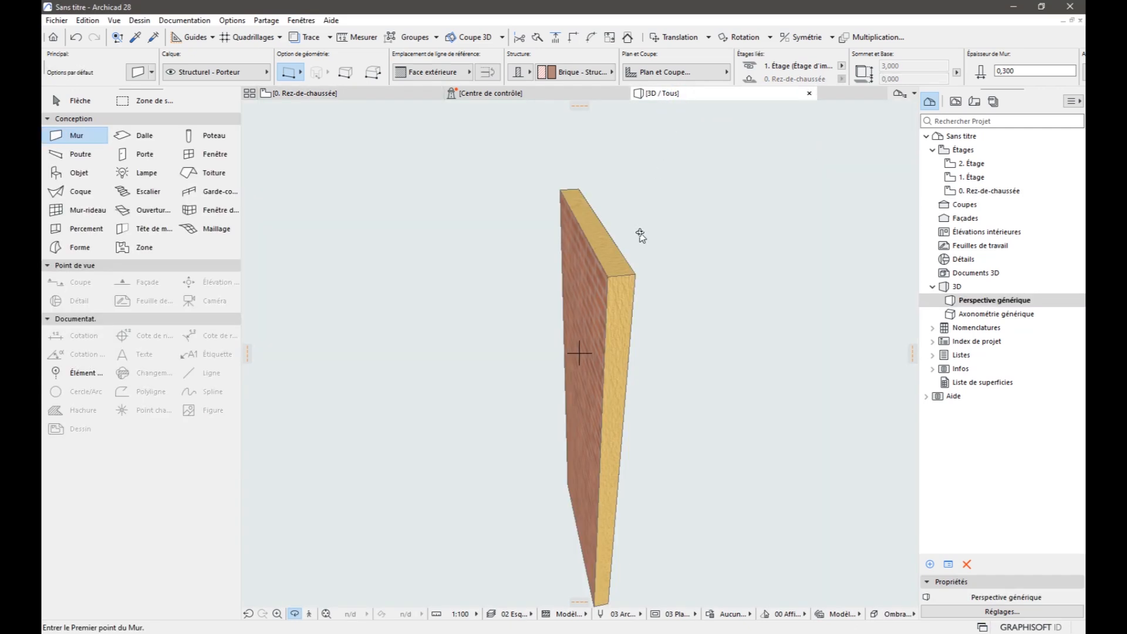
{"action": "left_click_drag", "start_coordinate": [614, 325], "coordinate": [607, 405]}
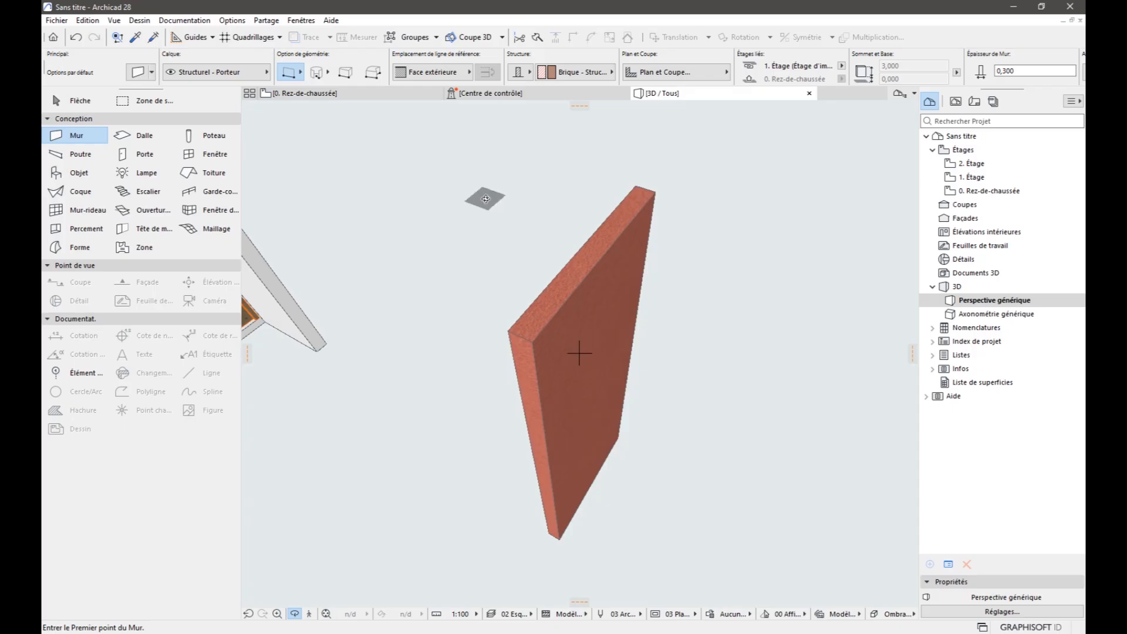
Change the standalone brick wall's linked surface overrides to Peinture - Jade pâle and apply the settings.
{"action": "left_click", "coordinate": [76, 101]}
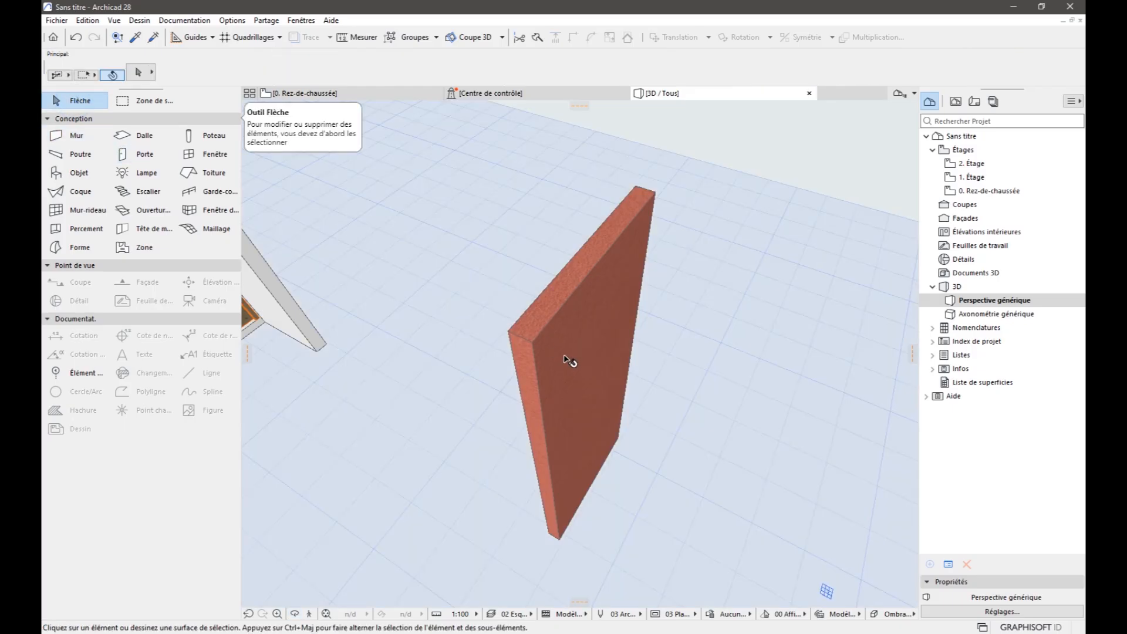
{"action": "left_click", "coordinate": [565, 357]}
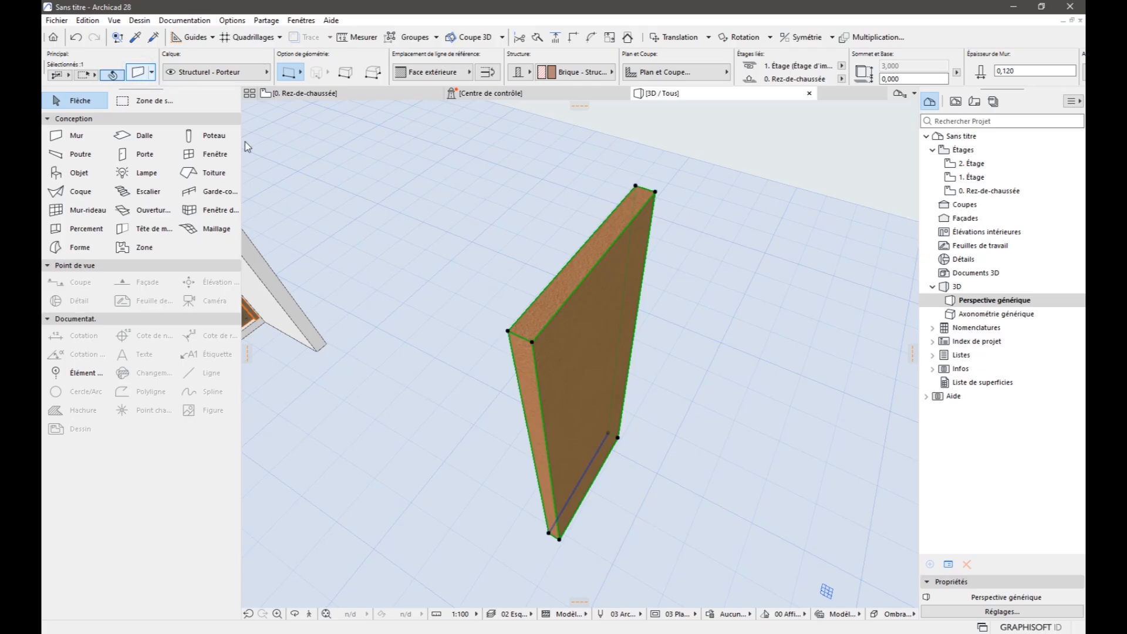
{"action": "key", "text": "ctrl+t"}
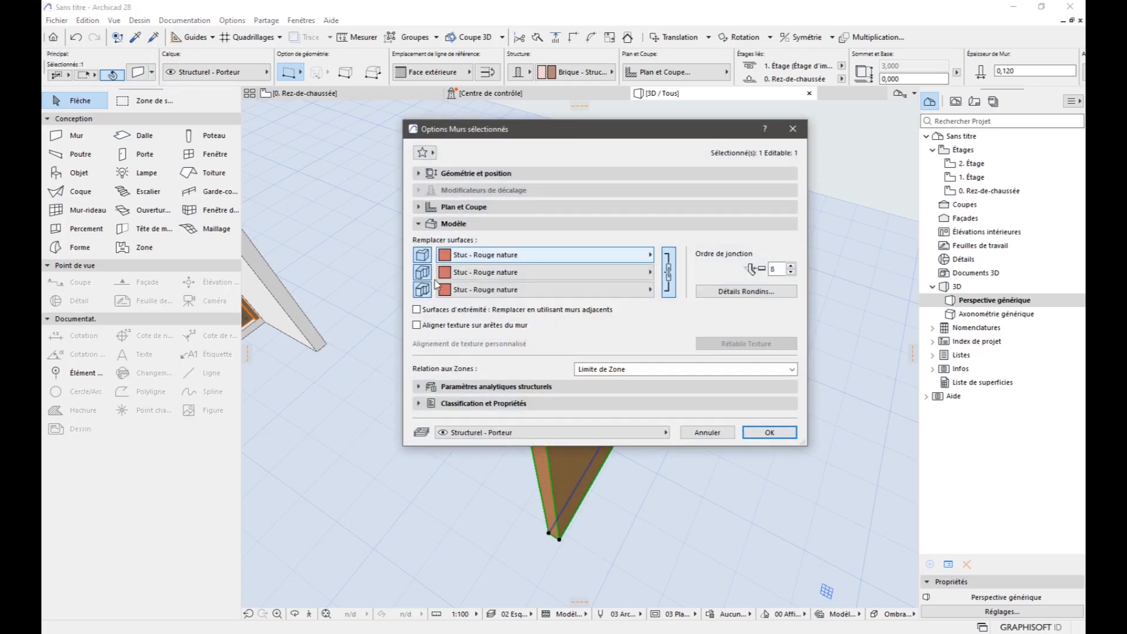
{"action": "left_click", "coordinate": [555, 256]}
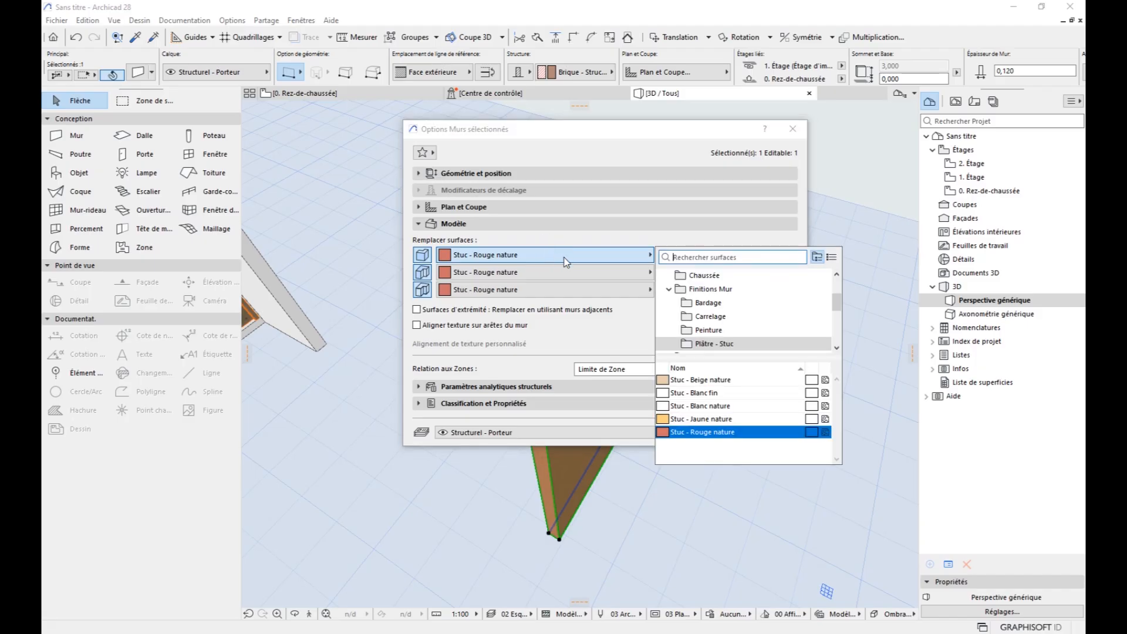
{"action": "left_click", "coordinate": [725, 289]}
{"action": "double_click", "coordinate": [684, 406]}
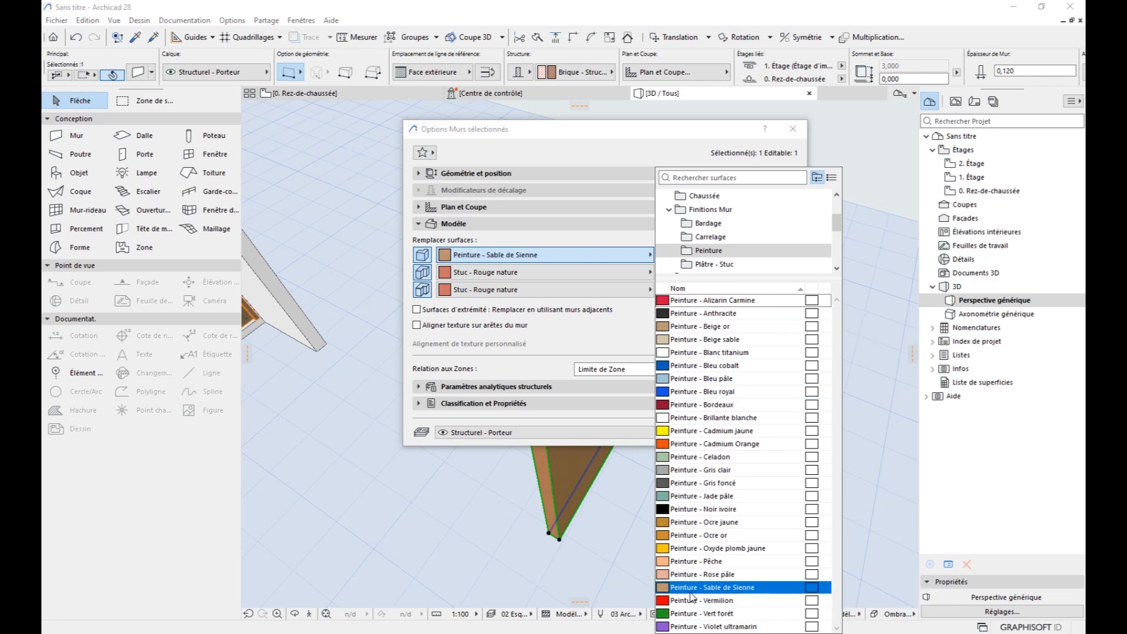
{"action": "left_click", "coordinate": [749, 497]}
{"action": "left_click", "coordinate": [781, 434]}
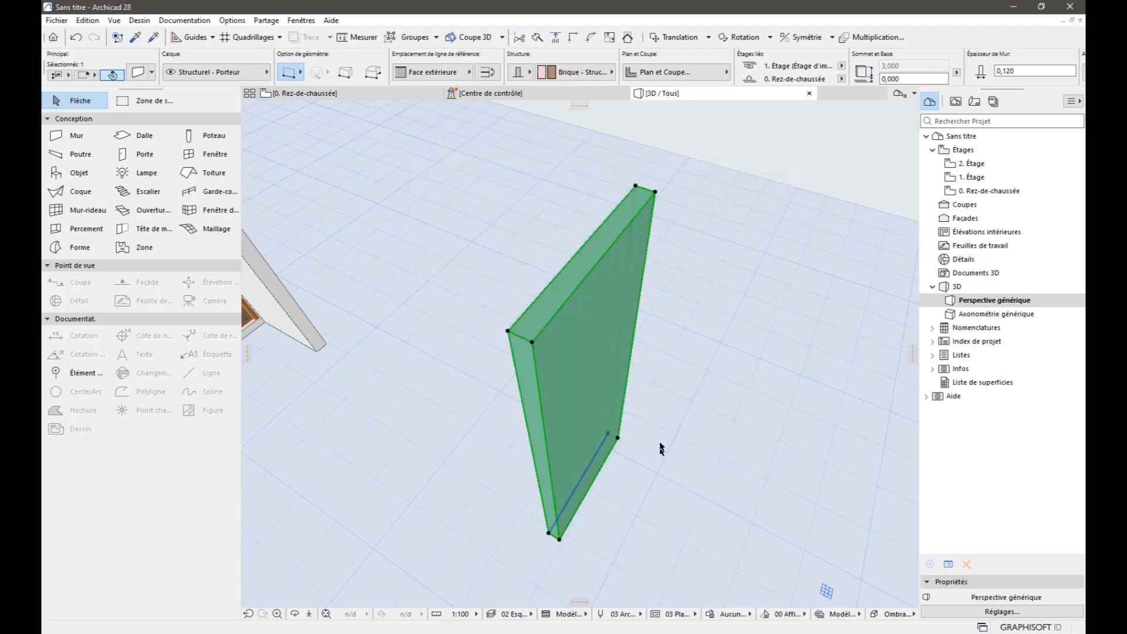
{"action": "left_click", "coordinate": [668, 404]}
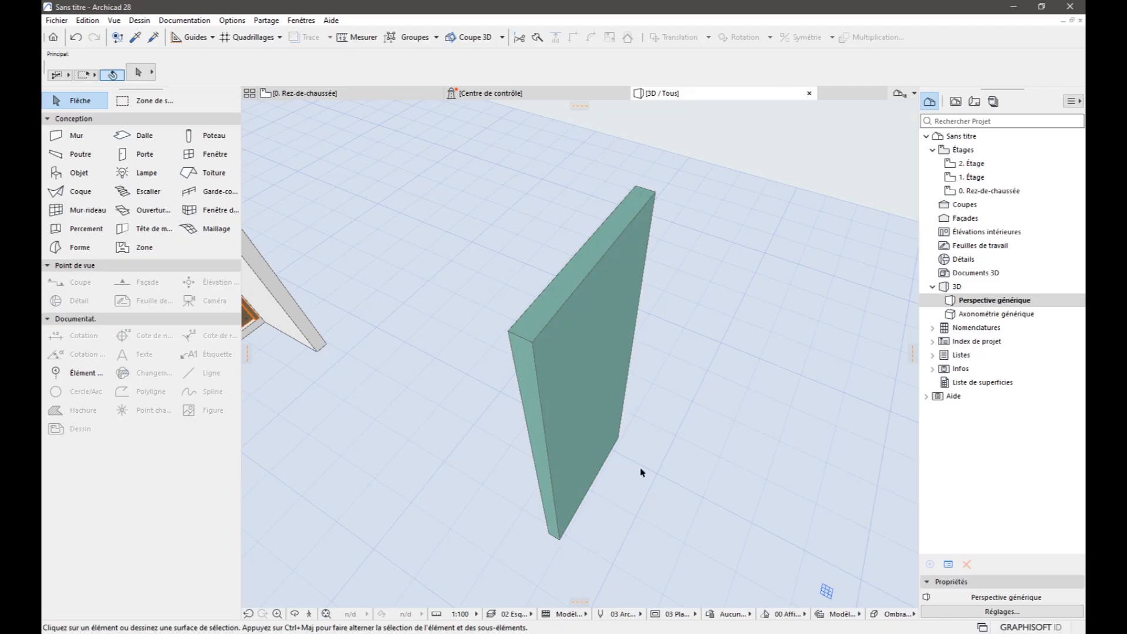
Examine the repainted wall alongside the furnished room in 3D from several angles.
{"action": "left_click", "coordinate": [294, 613]}
{"action": "left_click_drag", "start_coordinate": [527, 469], "coordinate": [516, 446]}
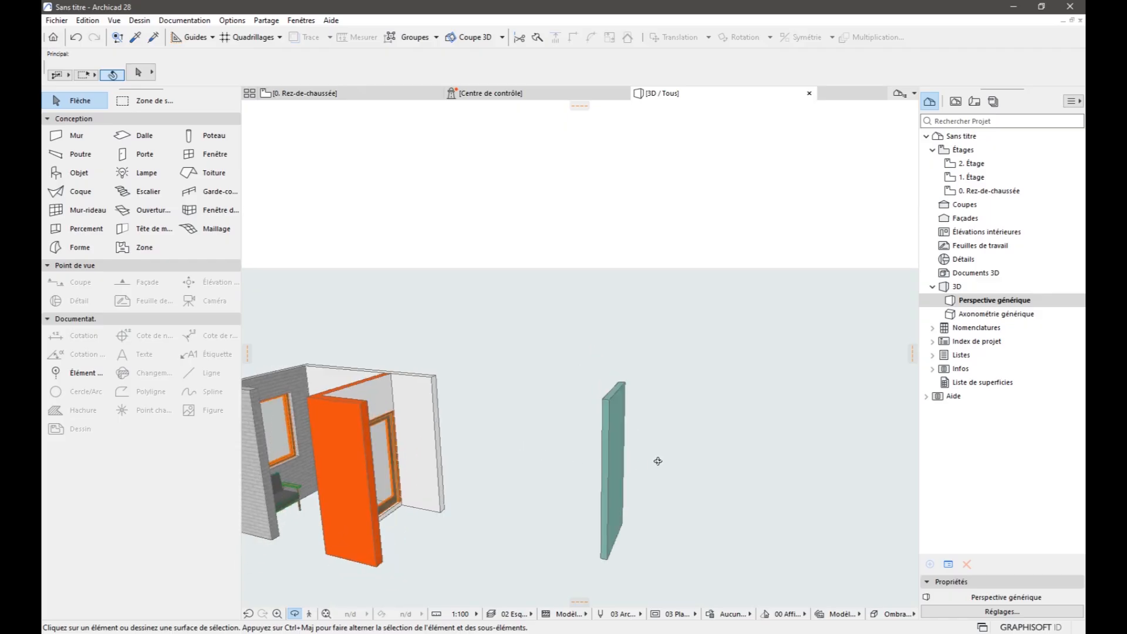
{"action": "scroll", "coordinate": [659, 462], "scroll_direction": "down", "scroll_amount": 4}
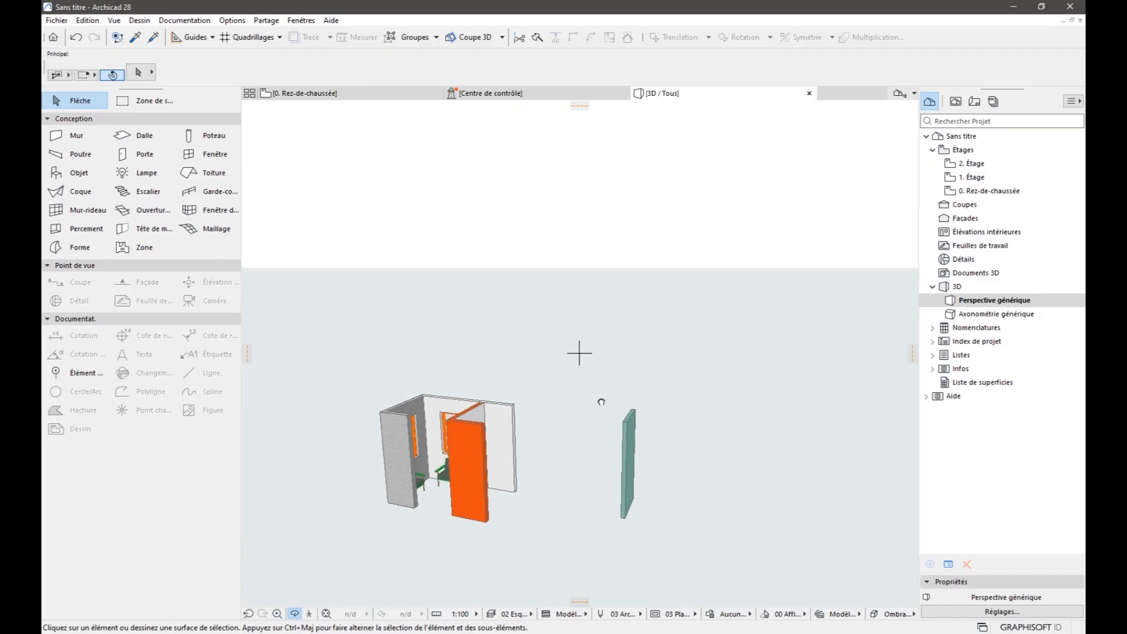
{"action": "middle_click_drag", "start_coordinate": [601, 401], "coordinate": [644, 330]}
{"action": "left_click_drag", "start_coordinate": [697, 402], "coordinate": [639, 448]}
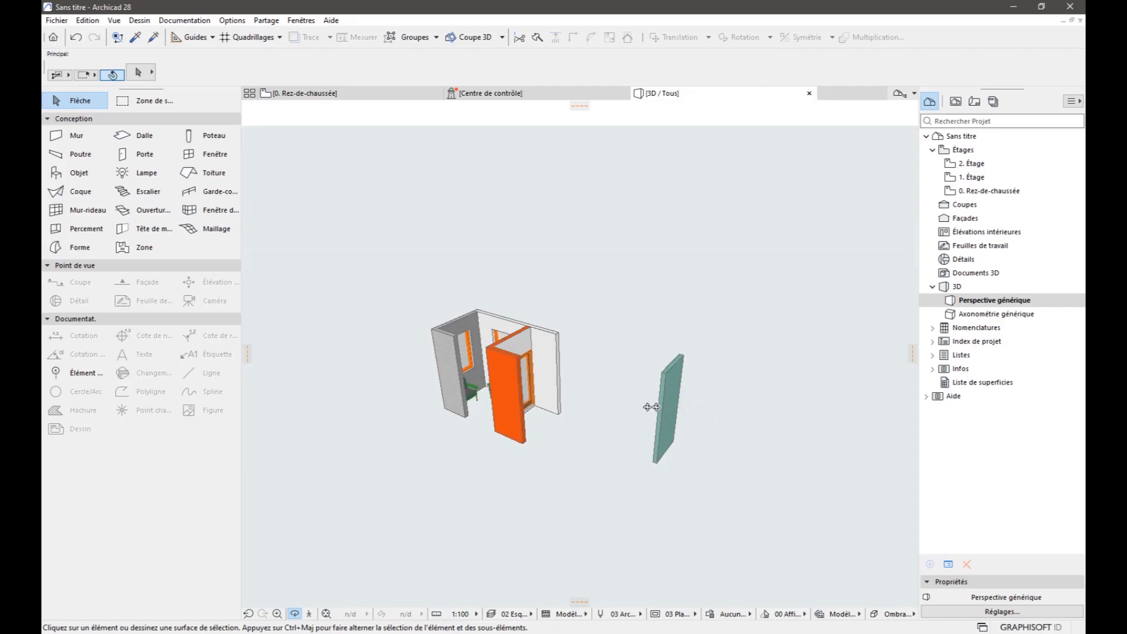
{"action": "left_click_drag", "start_coordinate": [610, 331], "coordinate": [724, 428]}
Return to the Rez-de-chaussée floor plan and inspect the furnished room's walls and hatched floors up close.
{"action": "key", "text": "F2"}
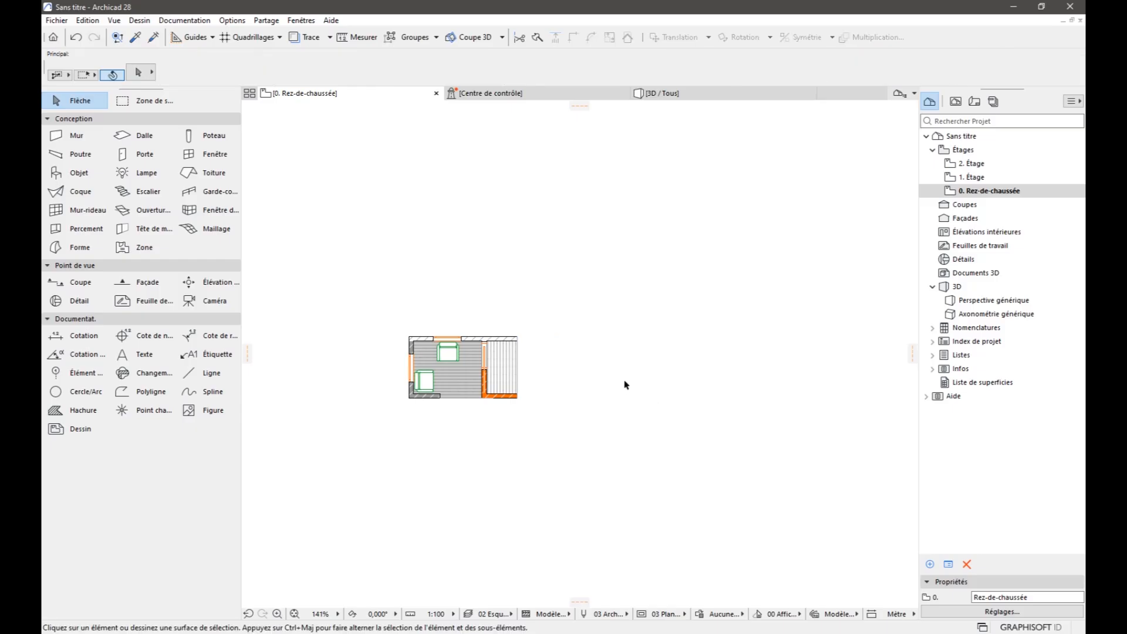
{"action": "scroll", "coordinate": [599, 344], "scroll_direction": "down", "scroll_amount": 1}
{"action": "middle_click_drag", "start_coordinate": [604, 340], "coordinate": [692, 312]}
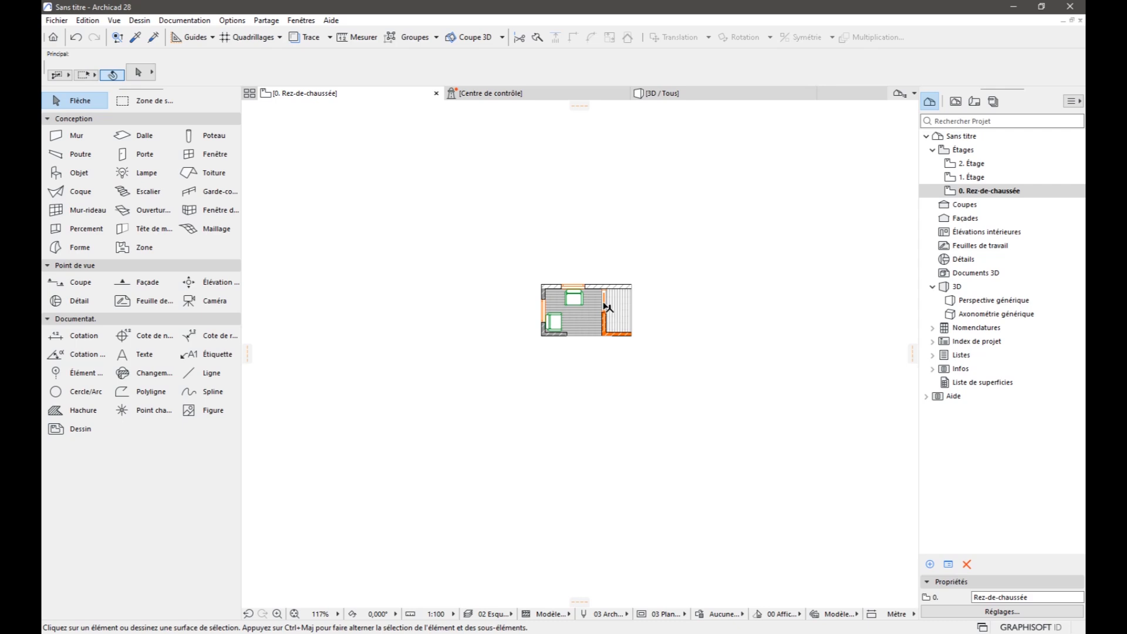
{"action": "scroll", "coordinate": [607, 306], "scroll_direction": "up", "scroll_amount": 1}
{"action": "scroll", "coordinate": [606, 304], "scroll_direction": "up", "scroll_amount": 5}
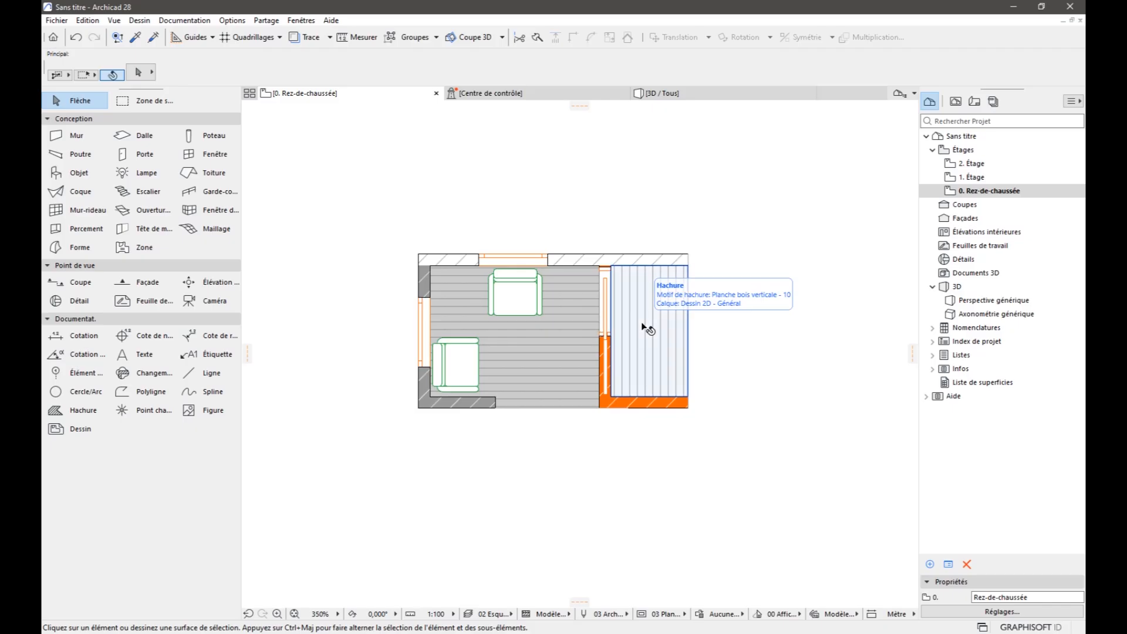
{"action": "scroll", "coordinate": [645, 327], "scroll_direction": "up", "scroll_amount": 2}
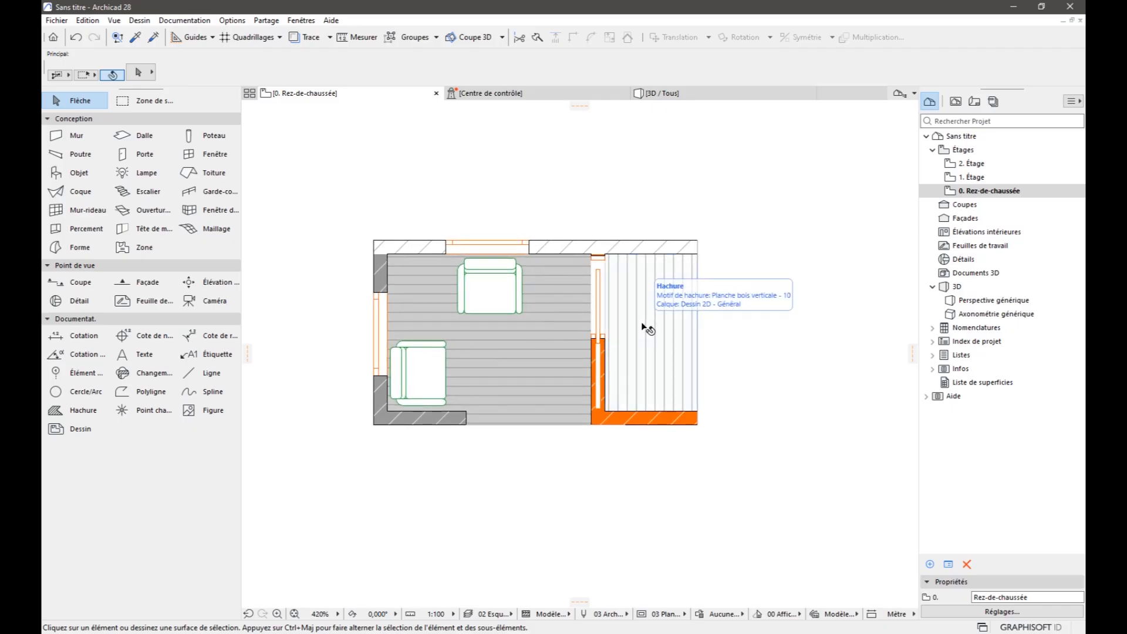